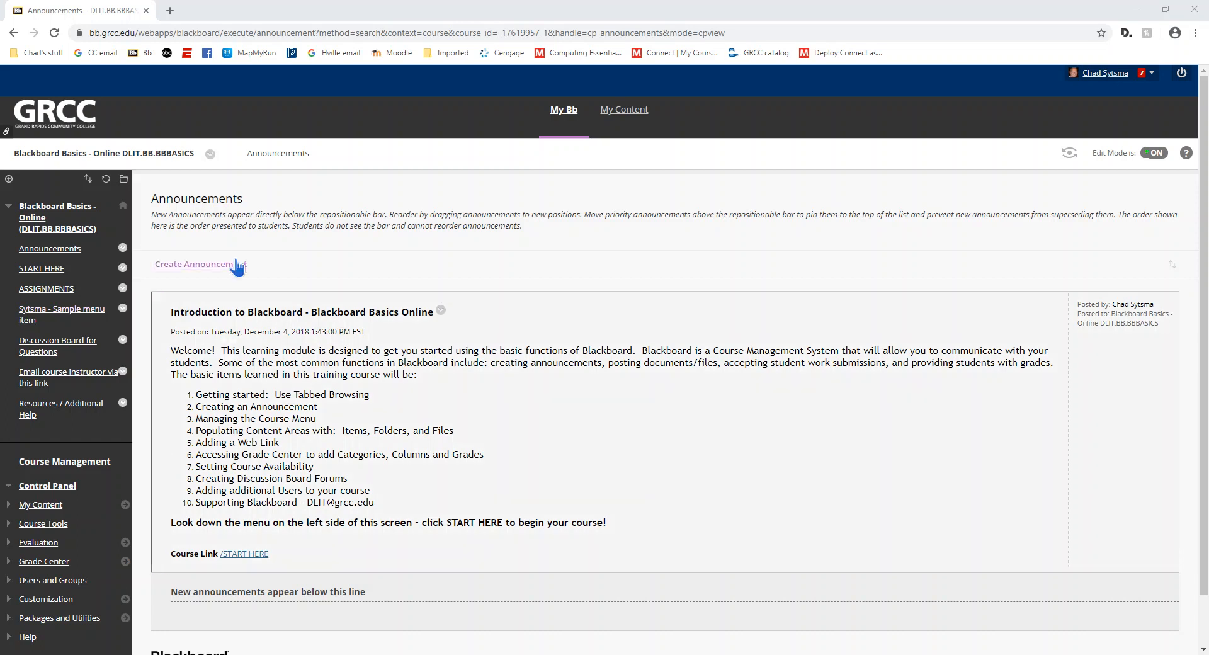
- Start a brand-new test in the course's ASSIGNMENTS content area
click(46, 291)
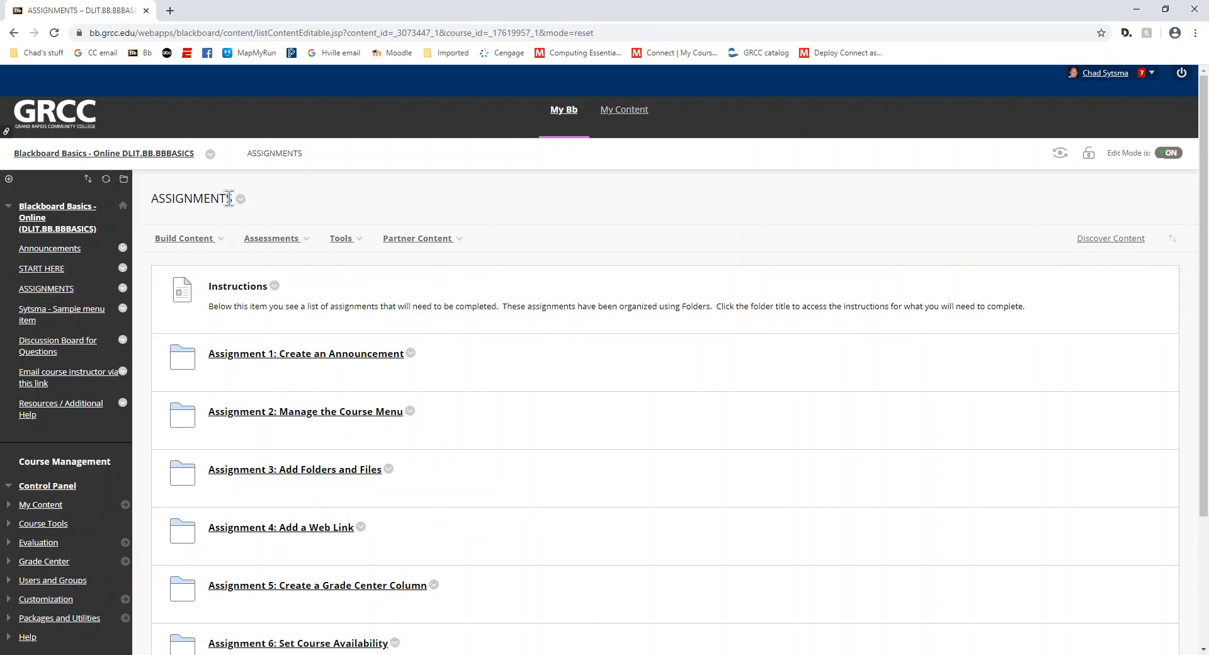
mouse_move(259, 238)
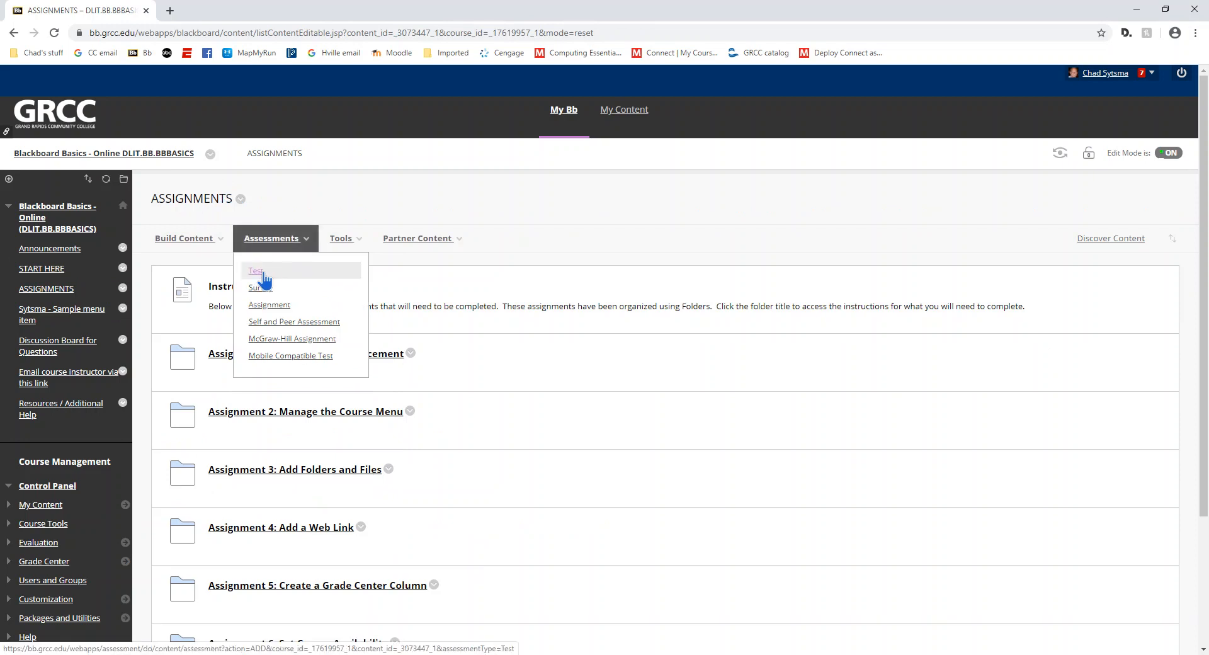
click(263, 275)
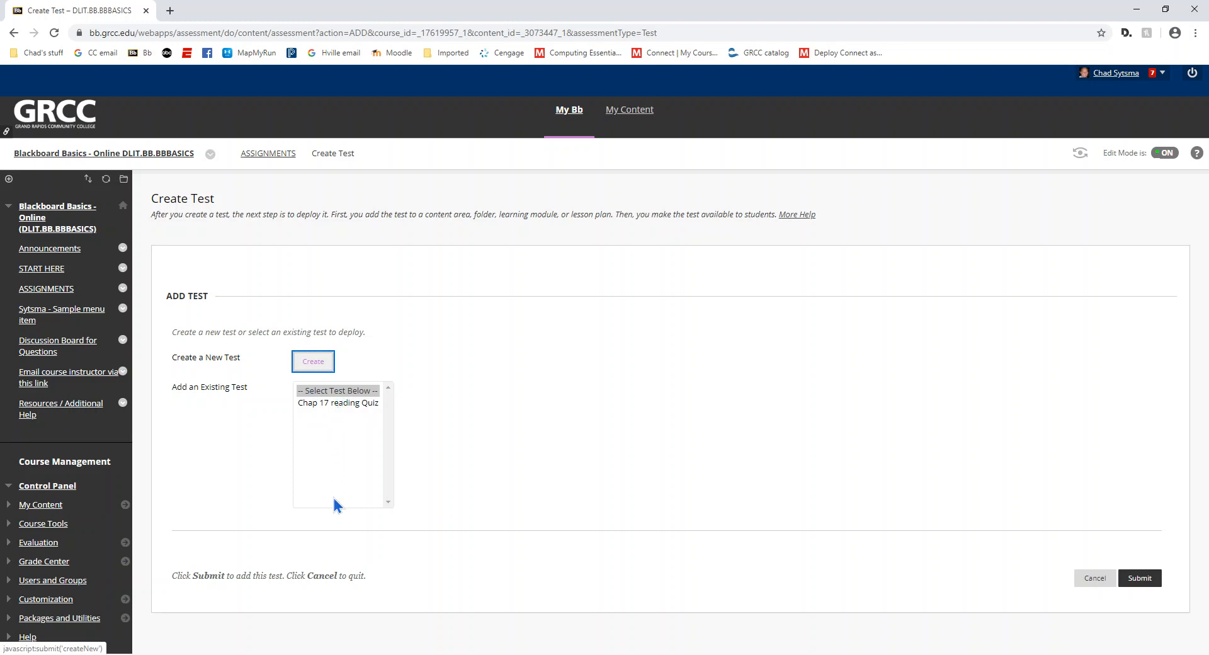
click(304, 359)
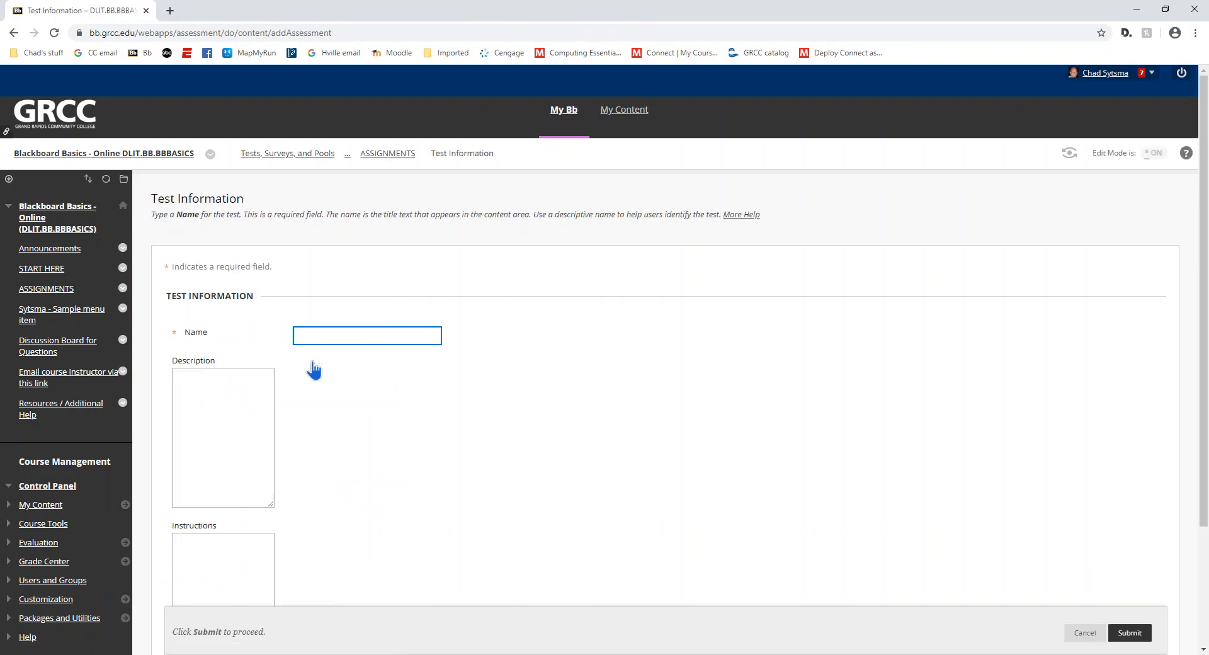
- Name the test "Chapter 3 Test", enter the instructions "Please complete this test over the notes and information covered in Chapter 3." and submit
click(327, 338)
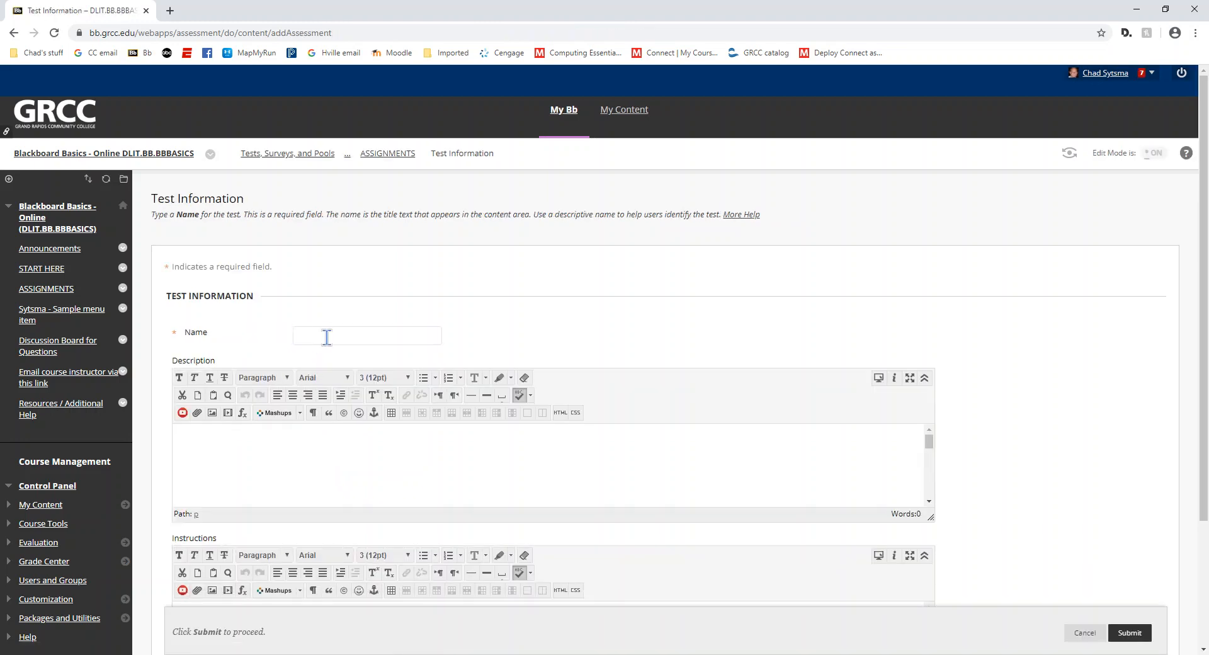
text(Chapter 3 Test)
scroll(262, 369, down, 1)
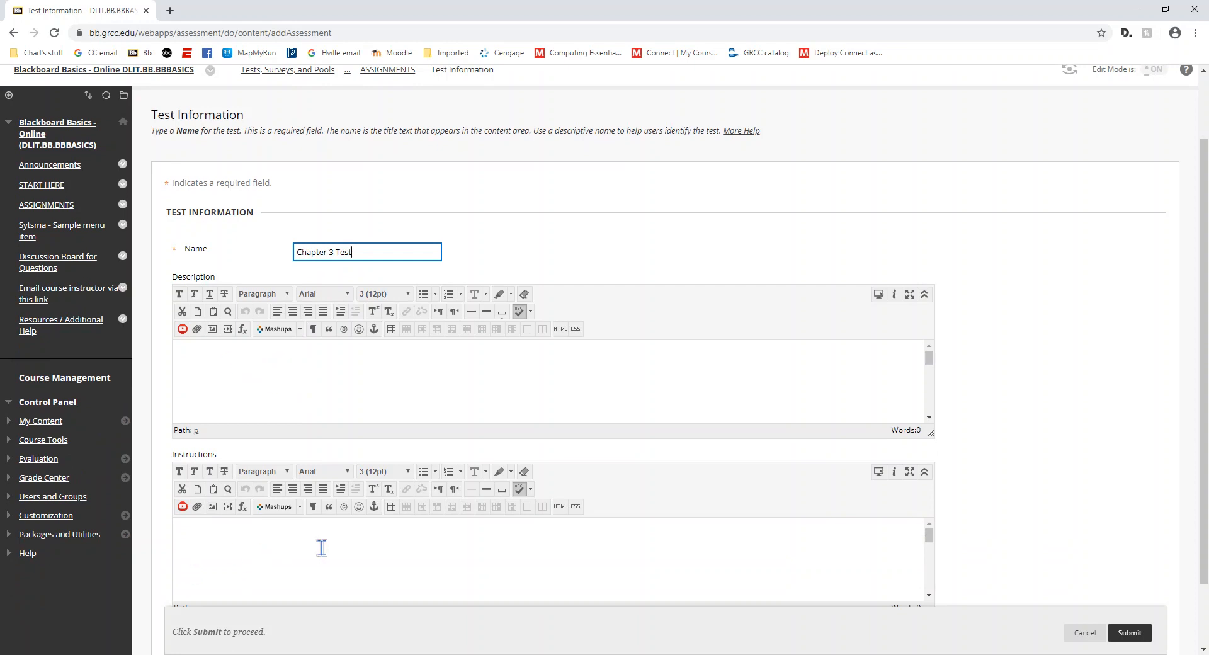
click(197, 369)
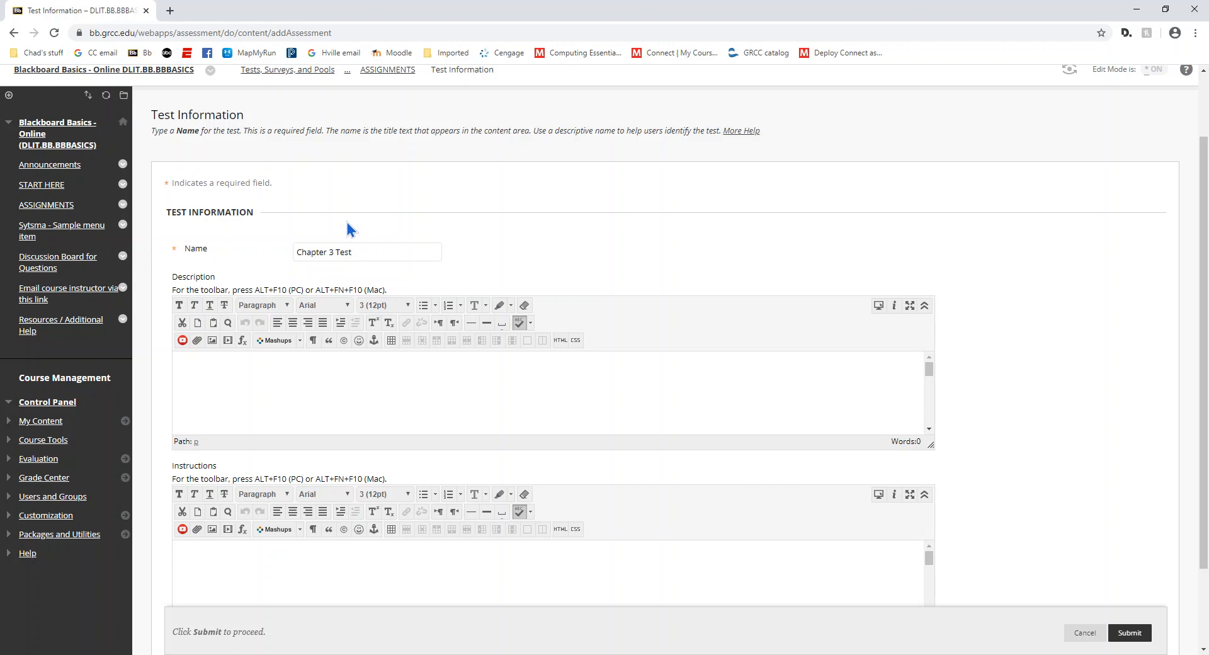
text(Please complete this test over the notes and information covered in Chapter 3.)
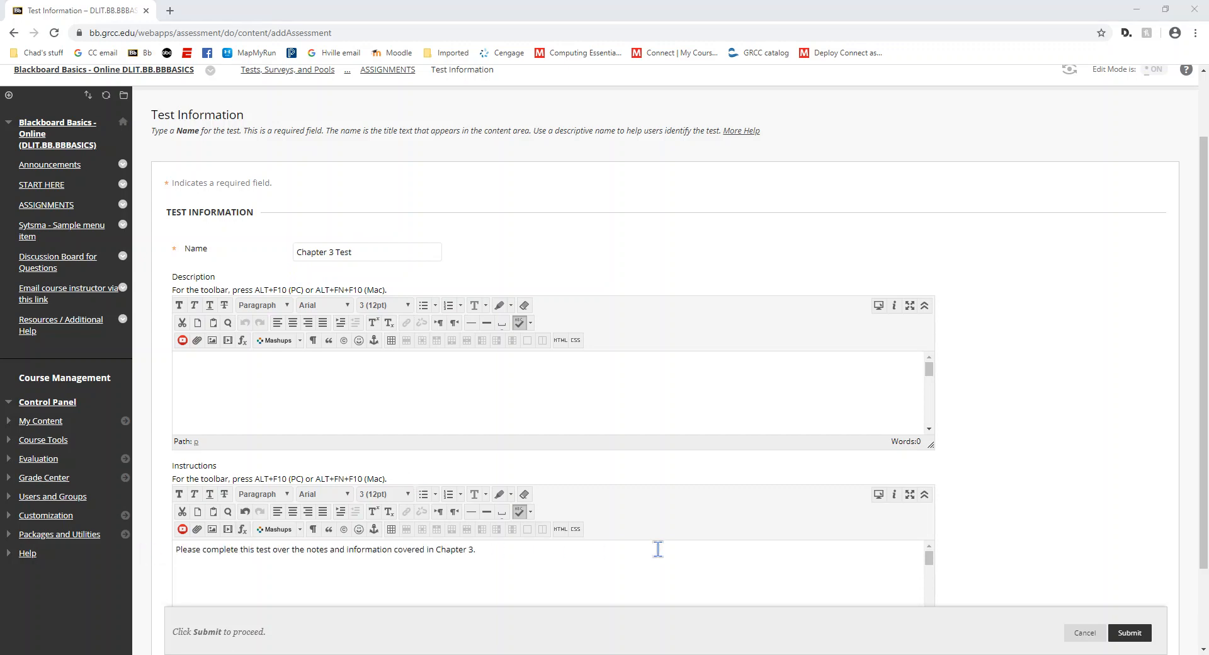
scroll(980, 513, down, 2)
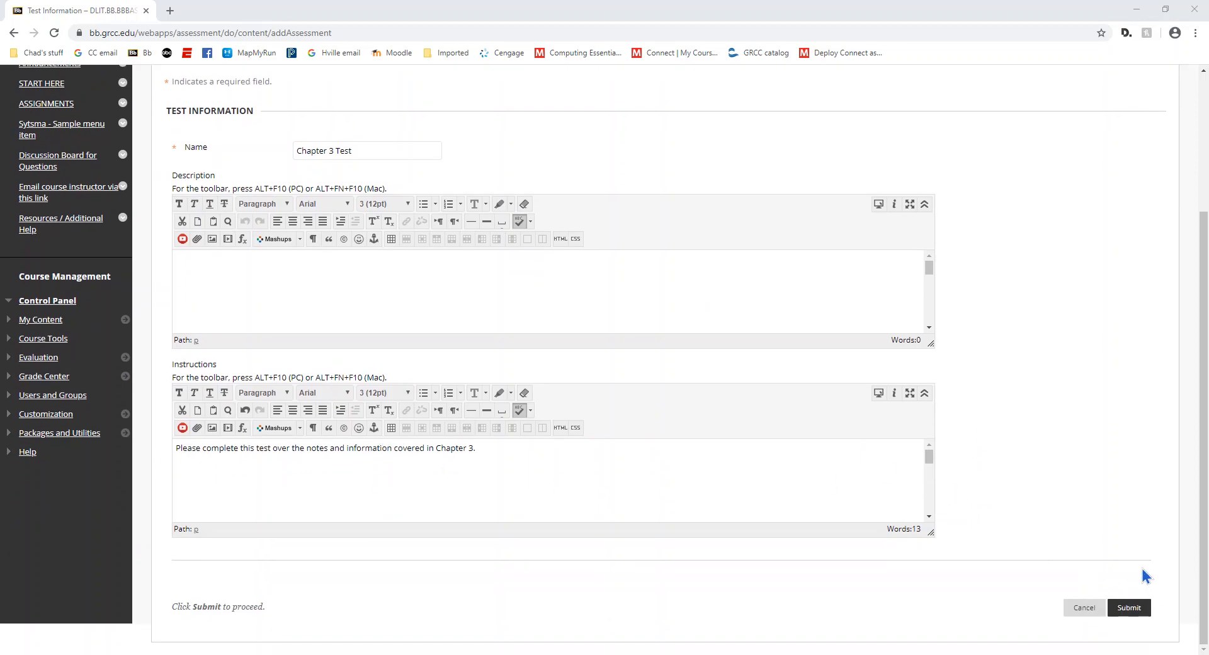
click(1125, 611)
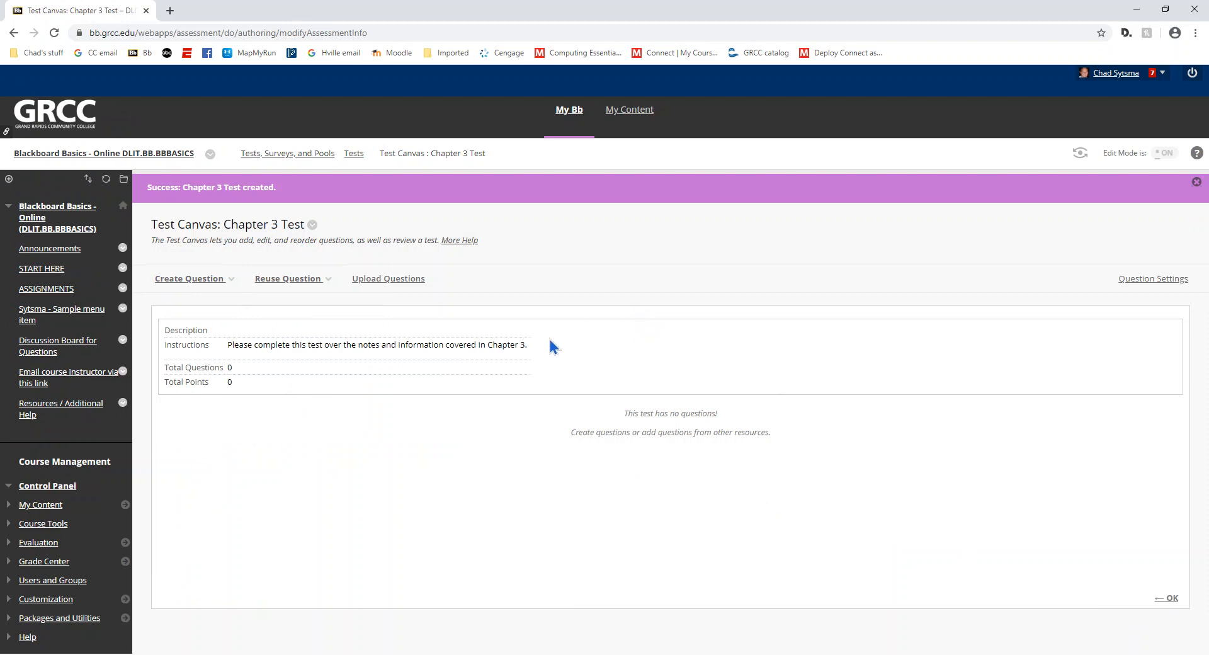
- Start a True/False question and copy "To right-justify text at a tab stop, change the tab stop alignment options." from the Word document as its text
mouse_move(163, 280)
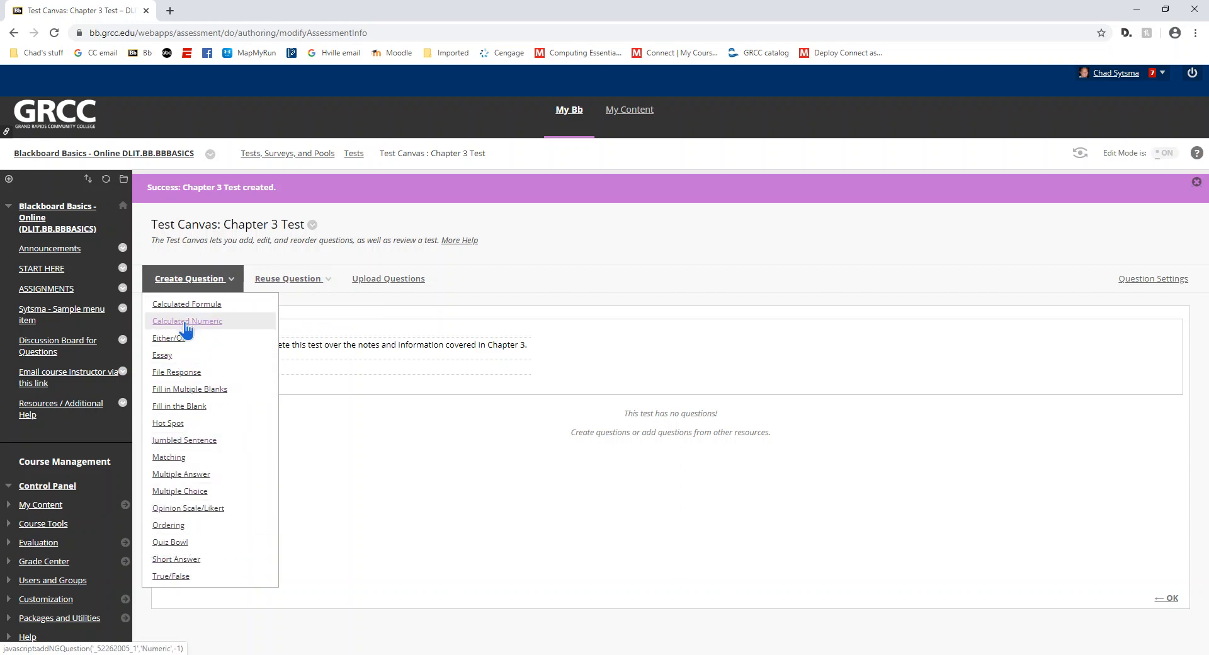
click(177, 577)
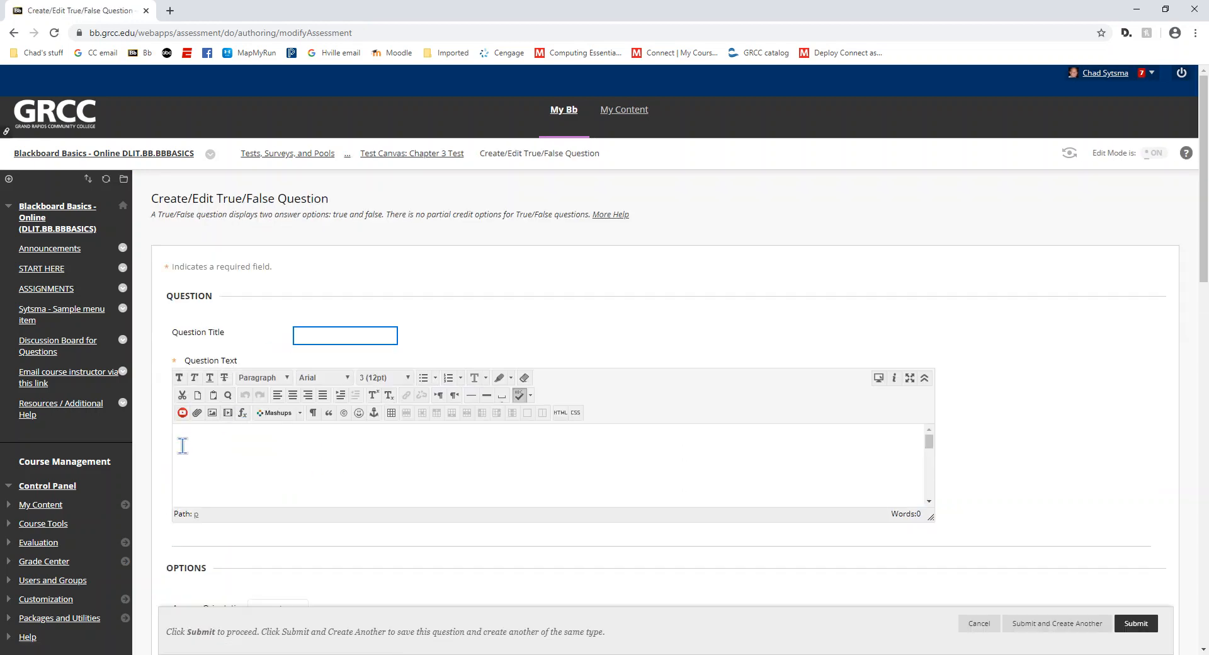
click(369, 332)
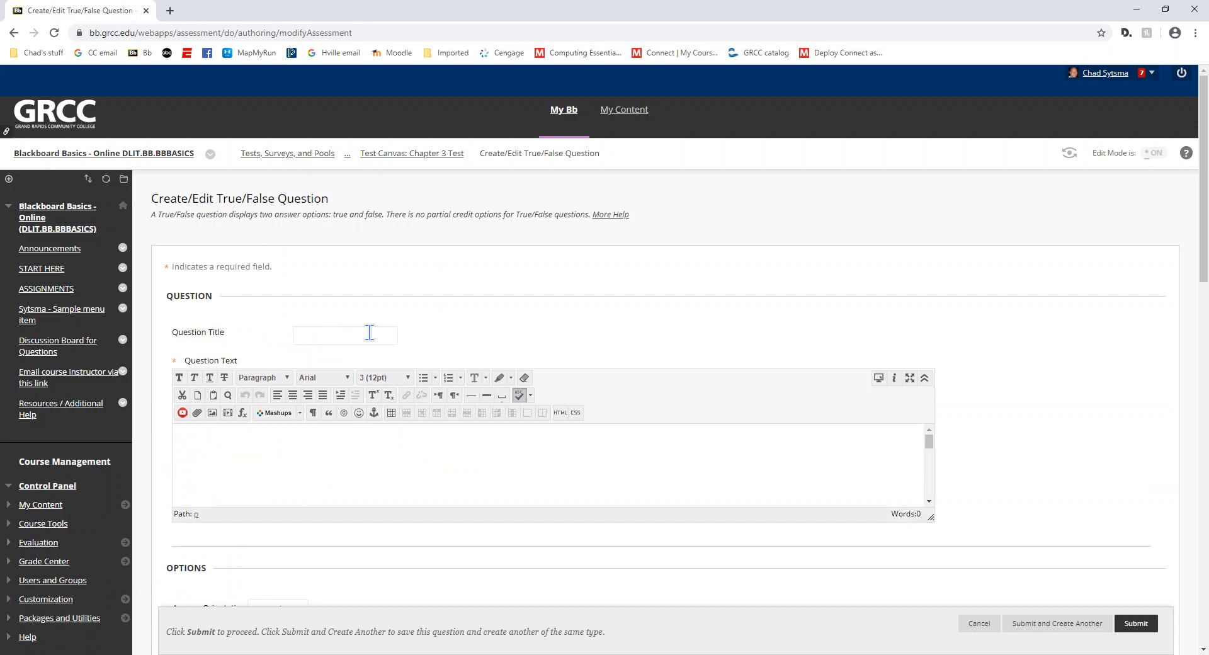
click(381, 334)
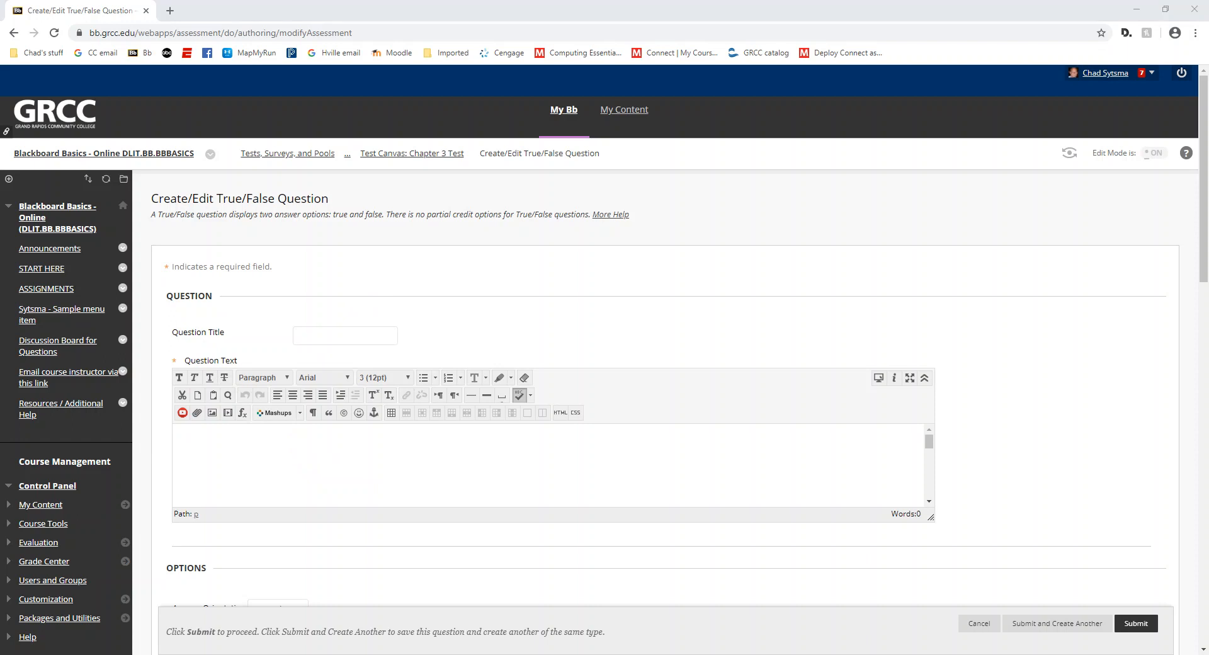
key(alt+Tab)
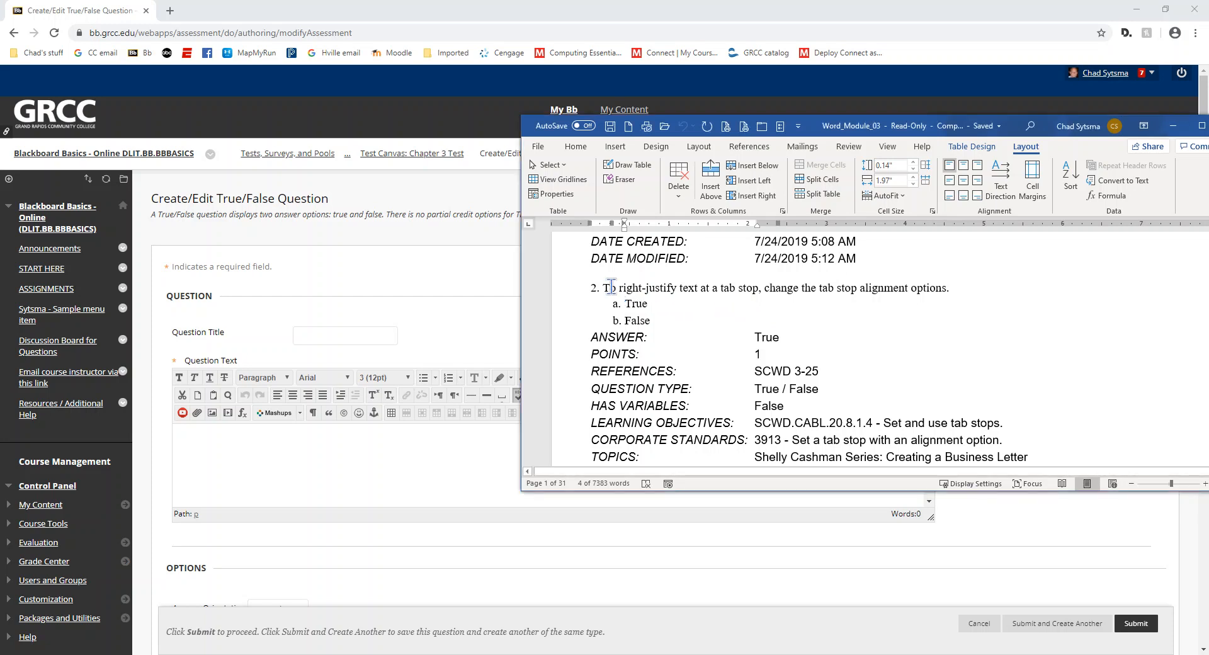
drag(605, 288, 957, 293)
key(ctrl+c)
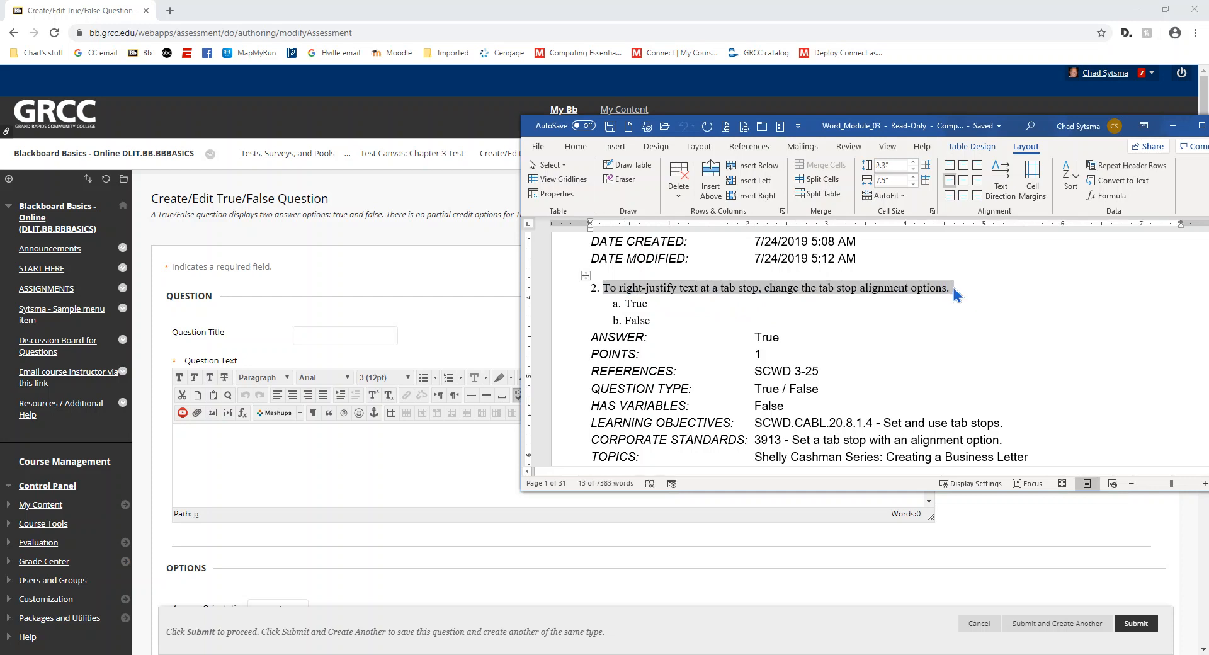
click(303, 444)
key(ctrl+v)
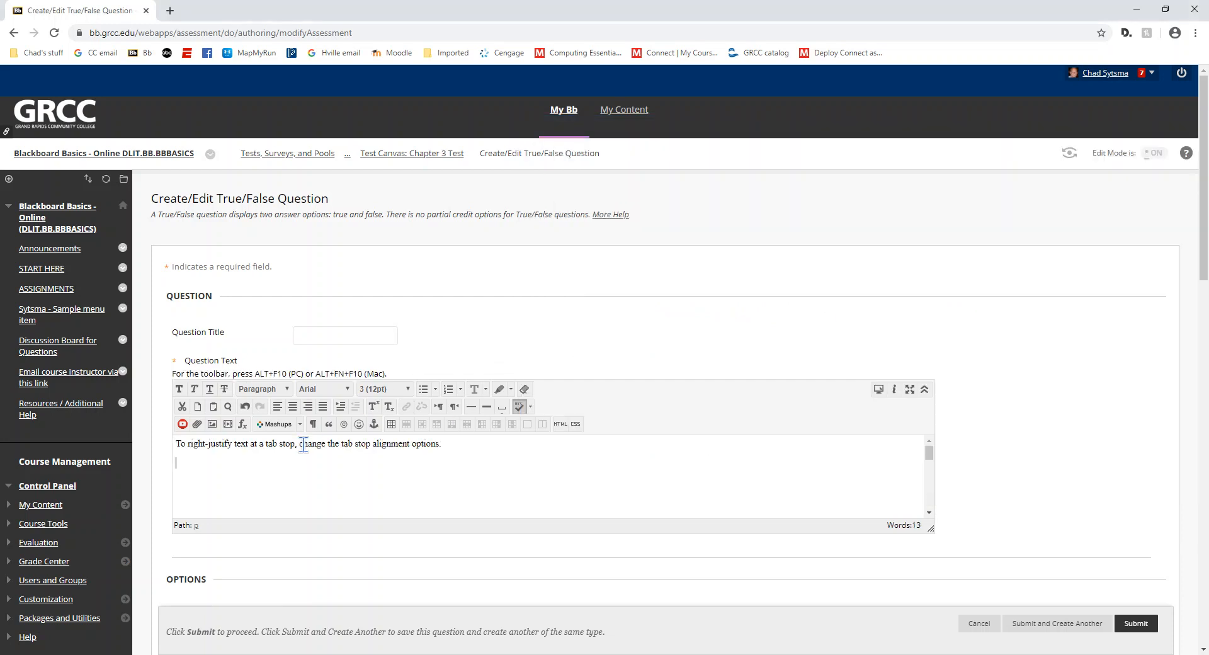
- Fill the question title with "To right-justify text at a tab stop, change the tab stop alignment options."
key(alt+Tab)
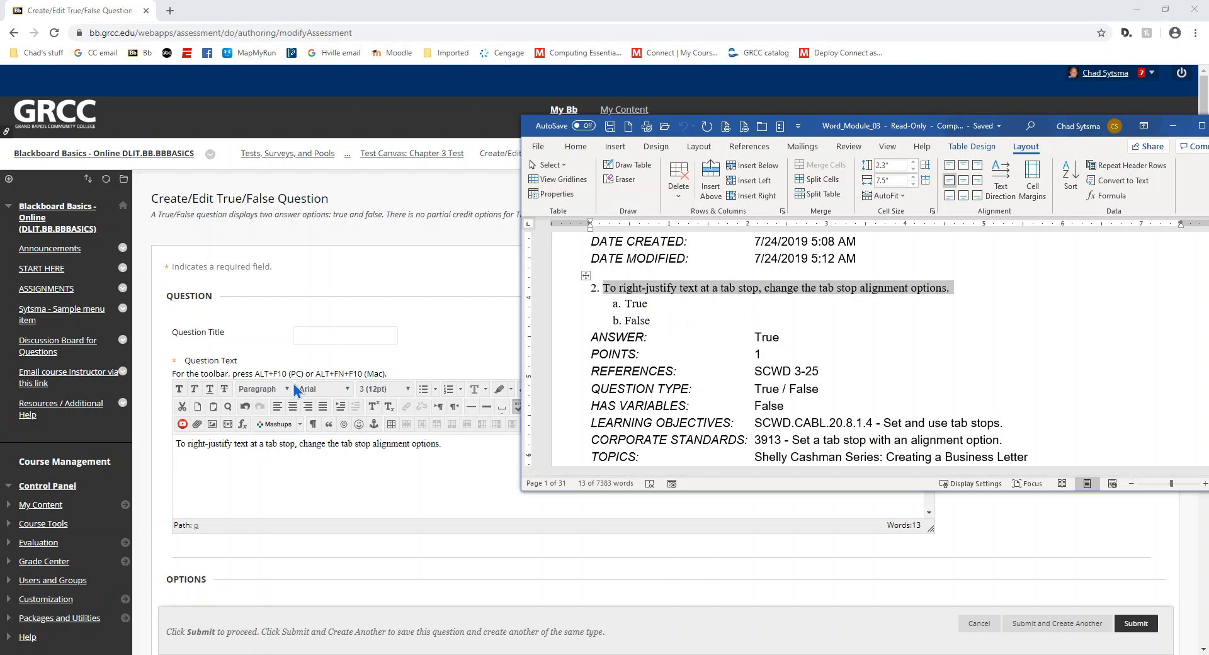
click(248, 482)
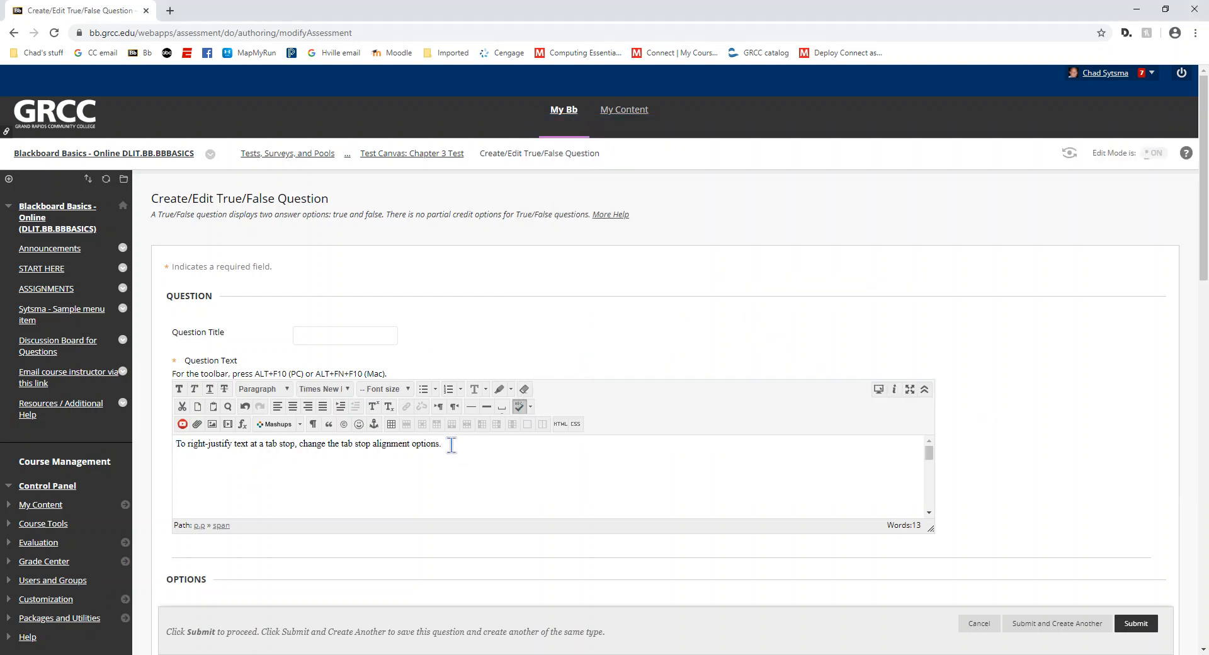
click(322, 335)
key(Down)
key(Return)
- Keep the Vertical answer orientation and True as the correct answer, leave the feedback empty, and submit the question
scroll(465, 333, down, 3)
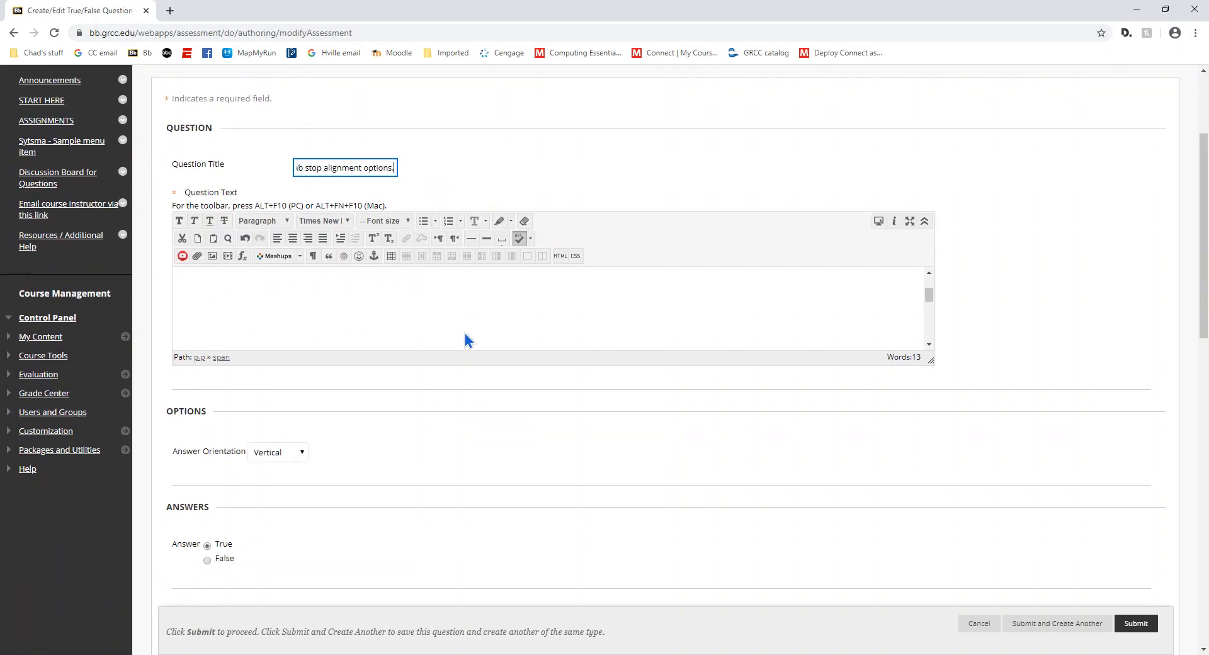
scroll(279, 451, down, 1)
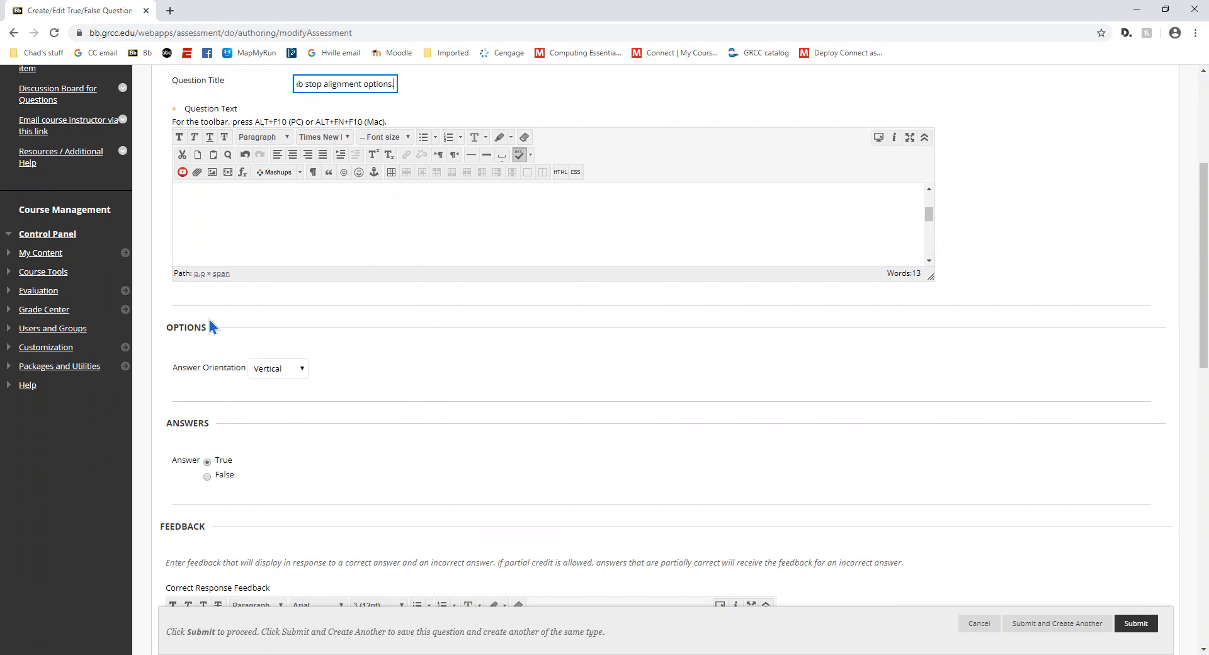
click(277, 370)
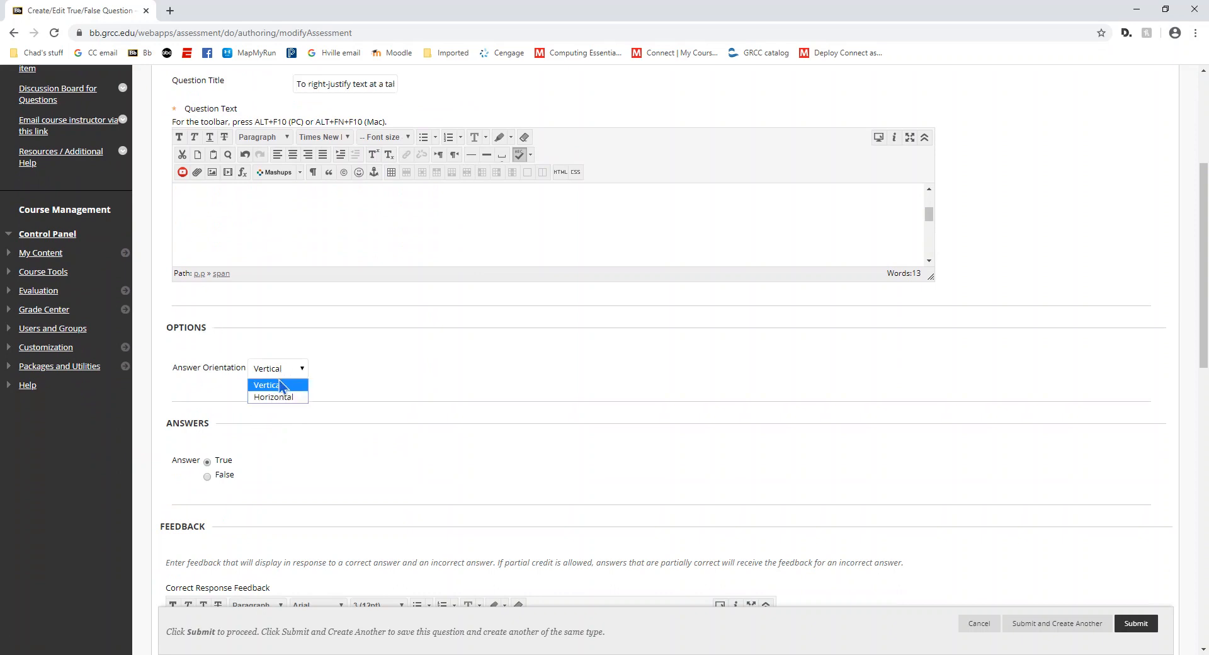
scroll(277, 379, down, 1)
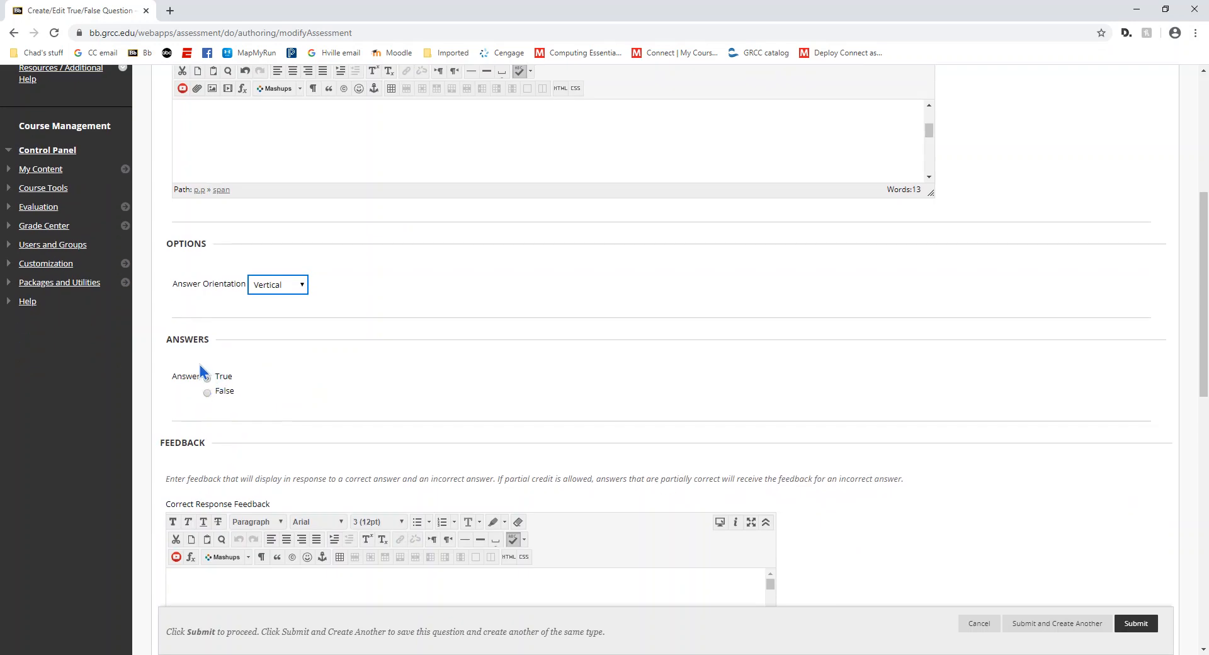
scroll(232, 378, down, 4)
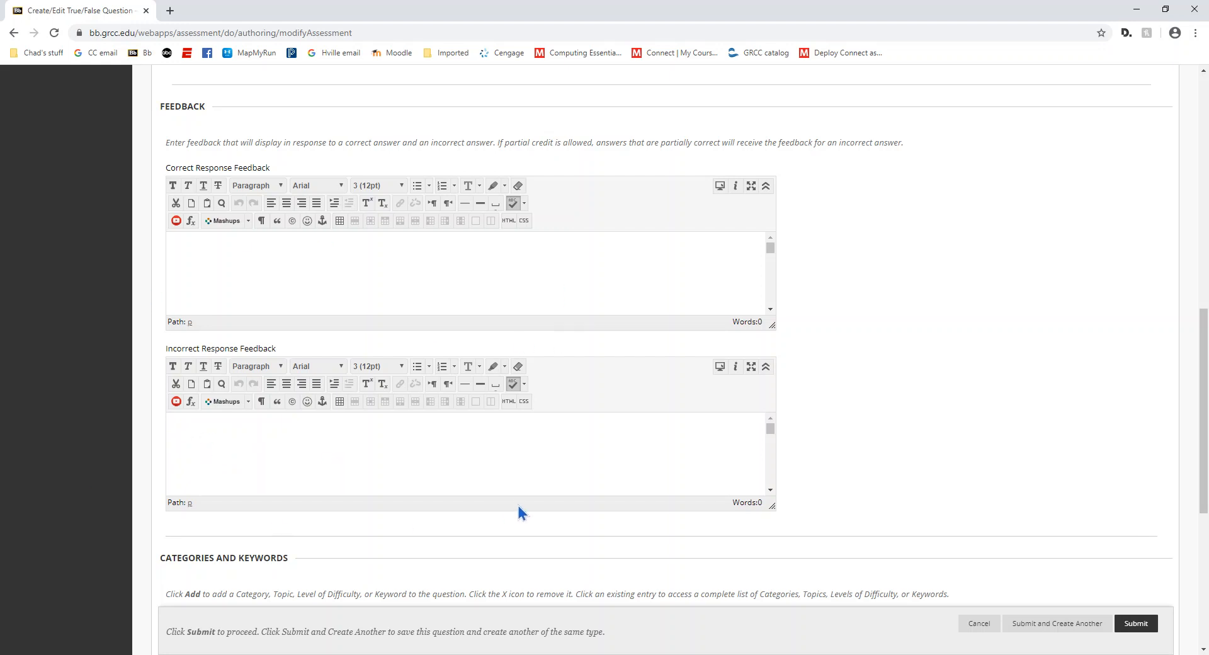
scroll(930, 405, down, 5)
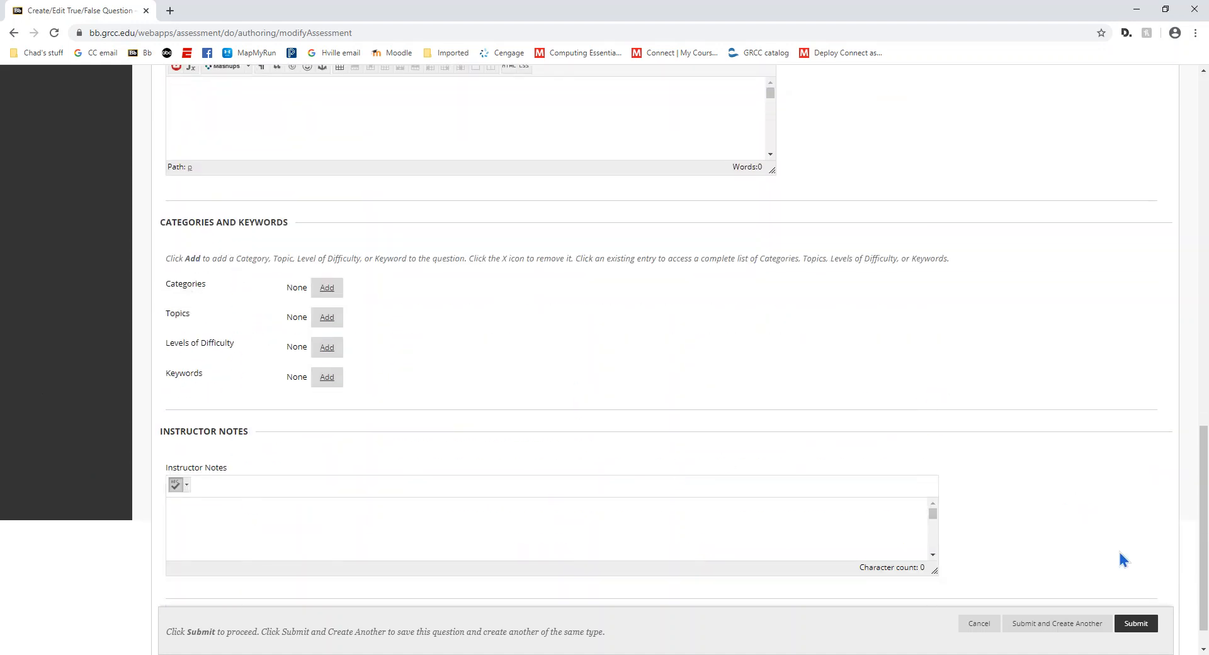
click(1136, 625)
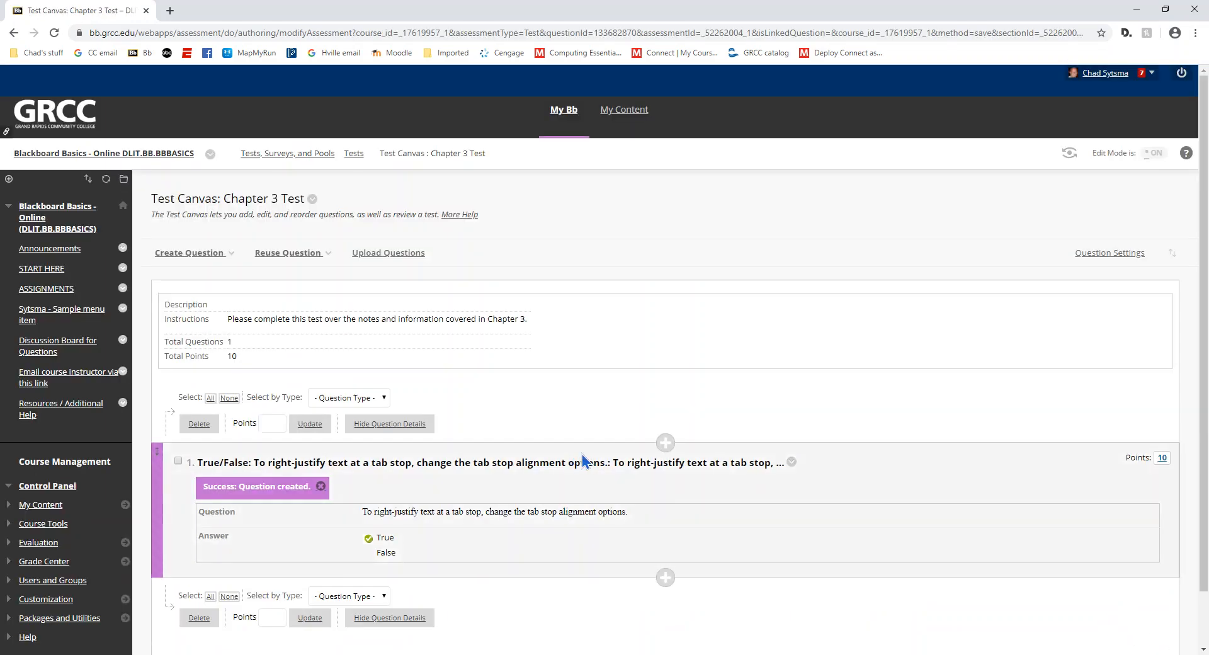
- Set the True/False question's value to 1 point
scroll(584, 462, down, 1)
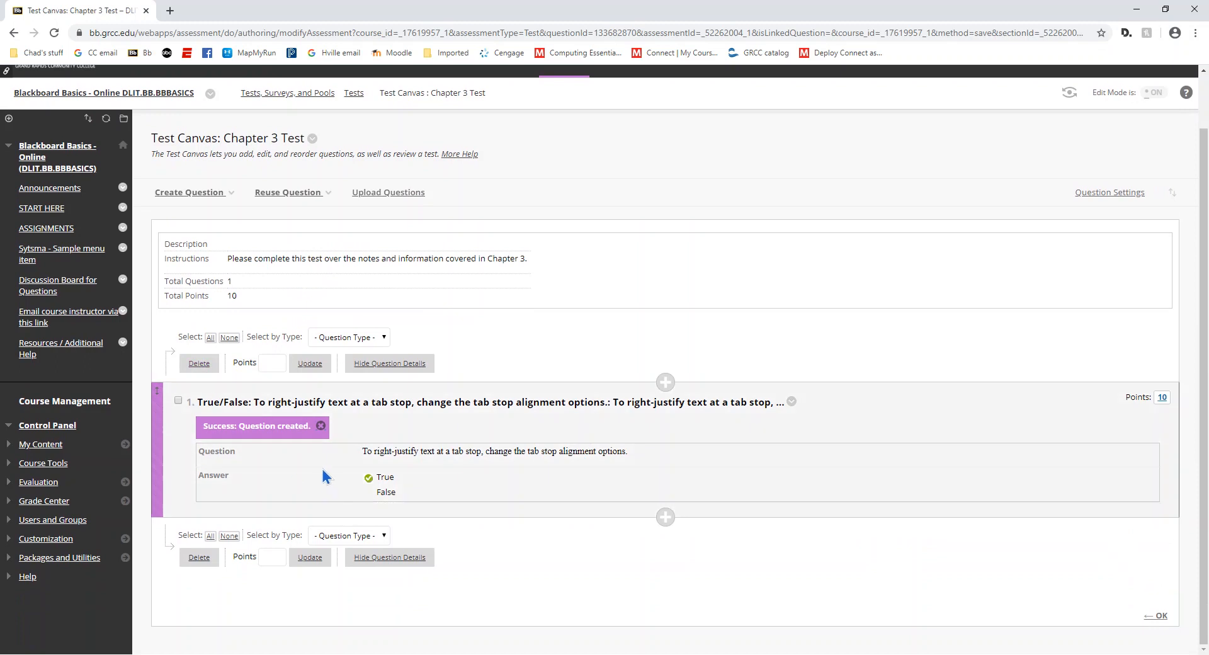
click(287, 192)
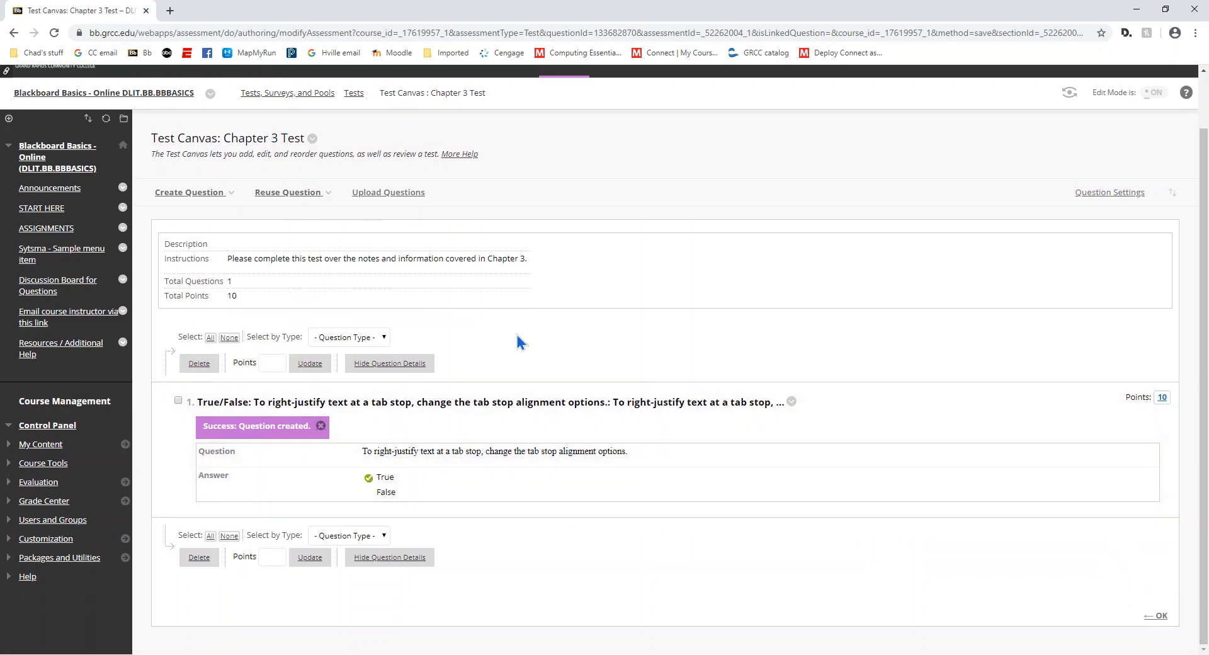
click(1161, 399)
key(BackSpace)
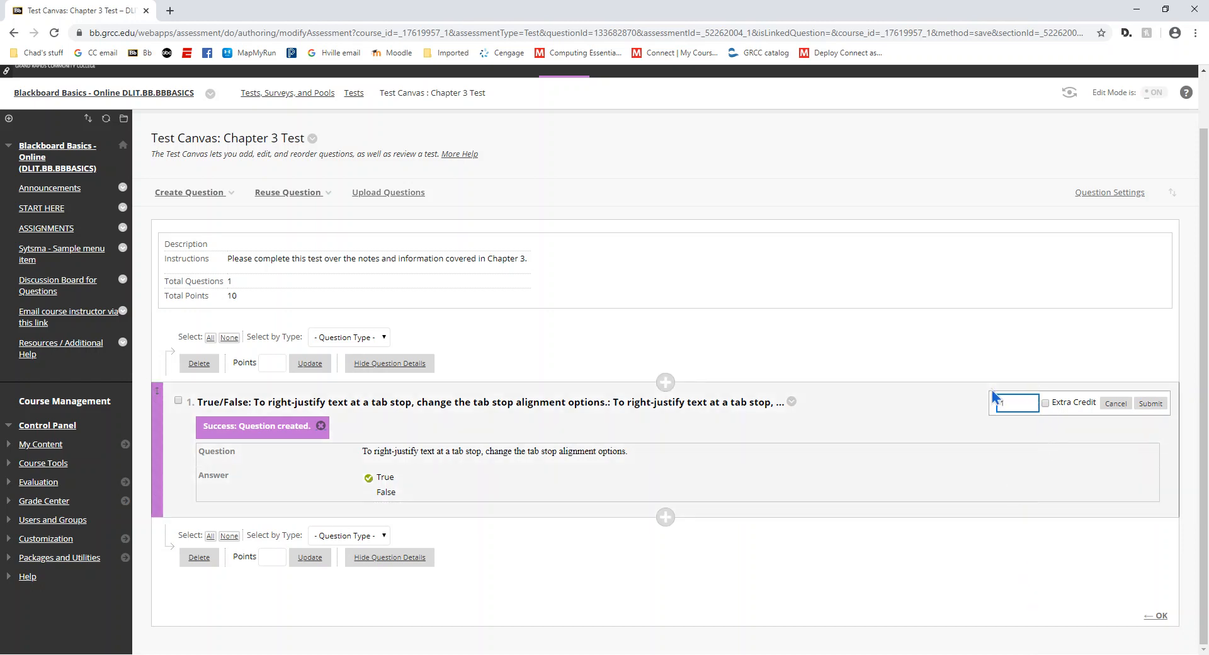
click(1150, 403)
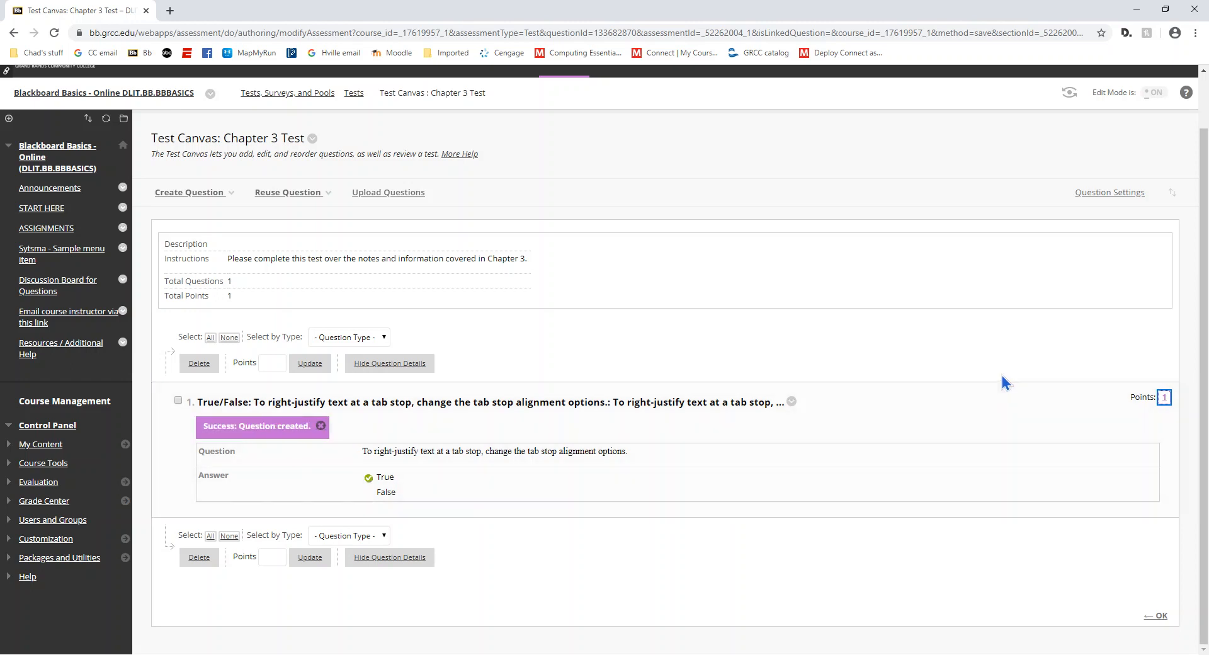
click(189, 192)
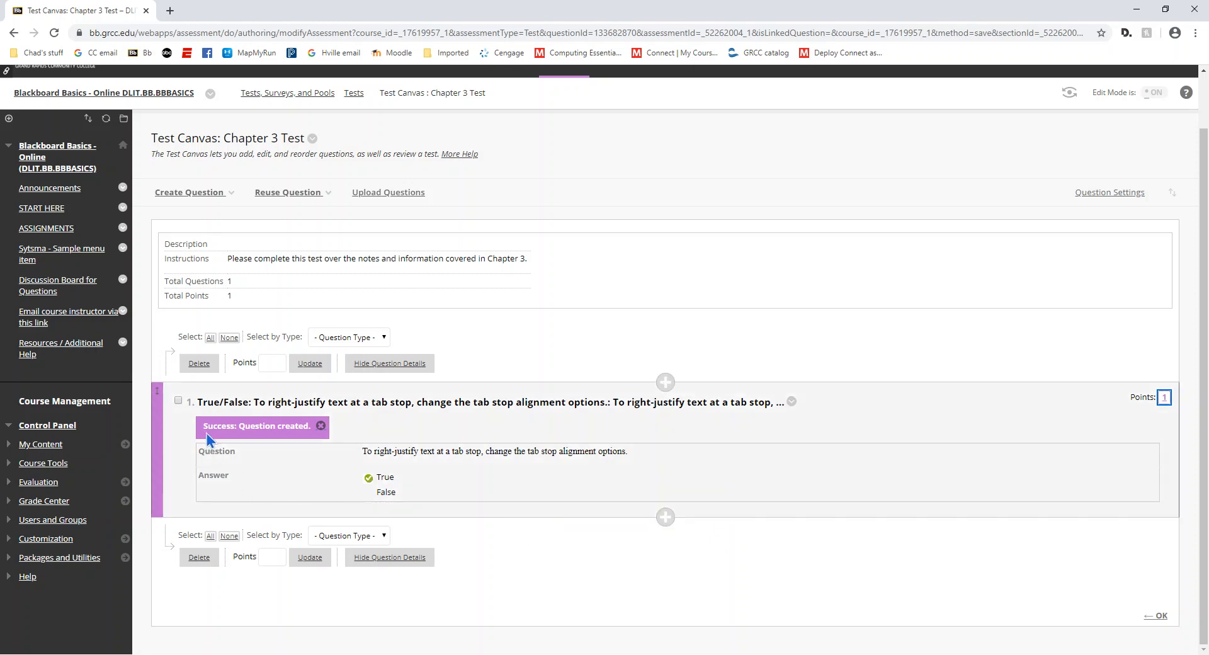
click(179, 401)
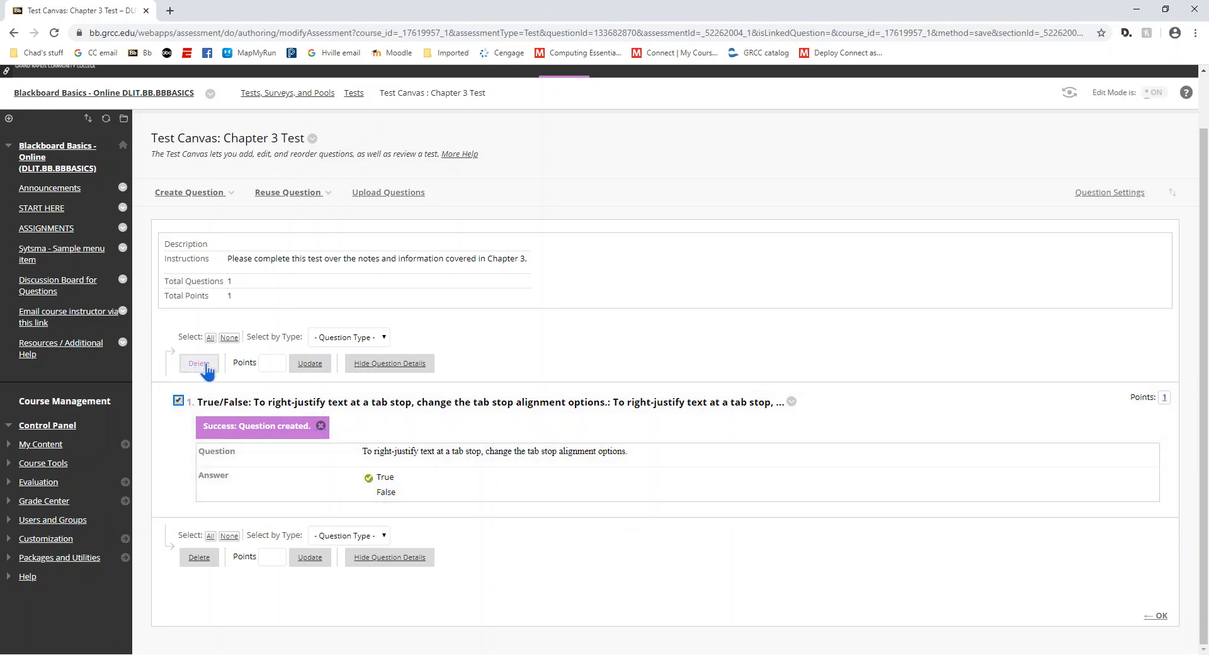
click(179, 401)
click(306, 365)
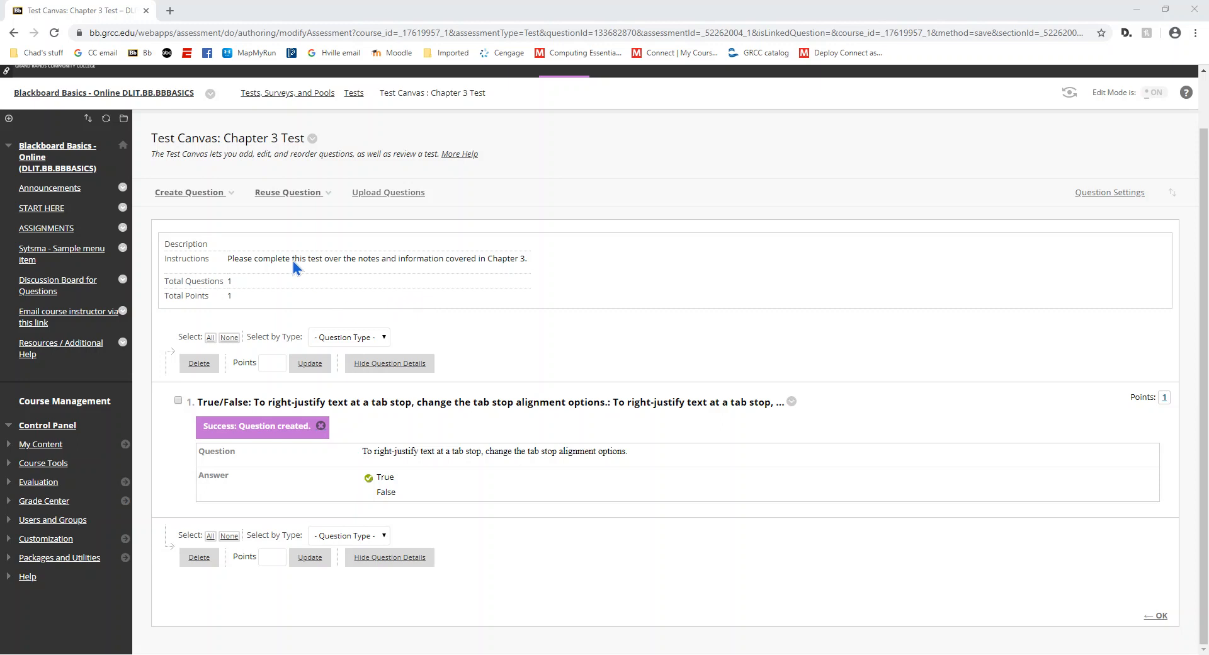
- Start finding existing questions to reuse in the test and browse the Chapter 3 Questions pool
click(283, 192)
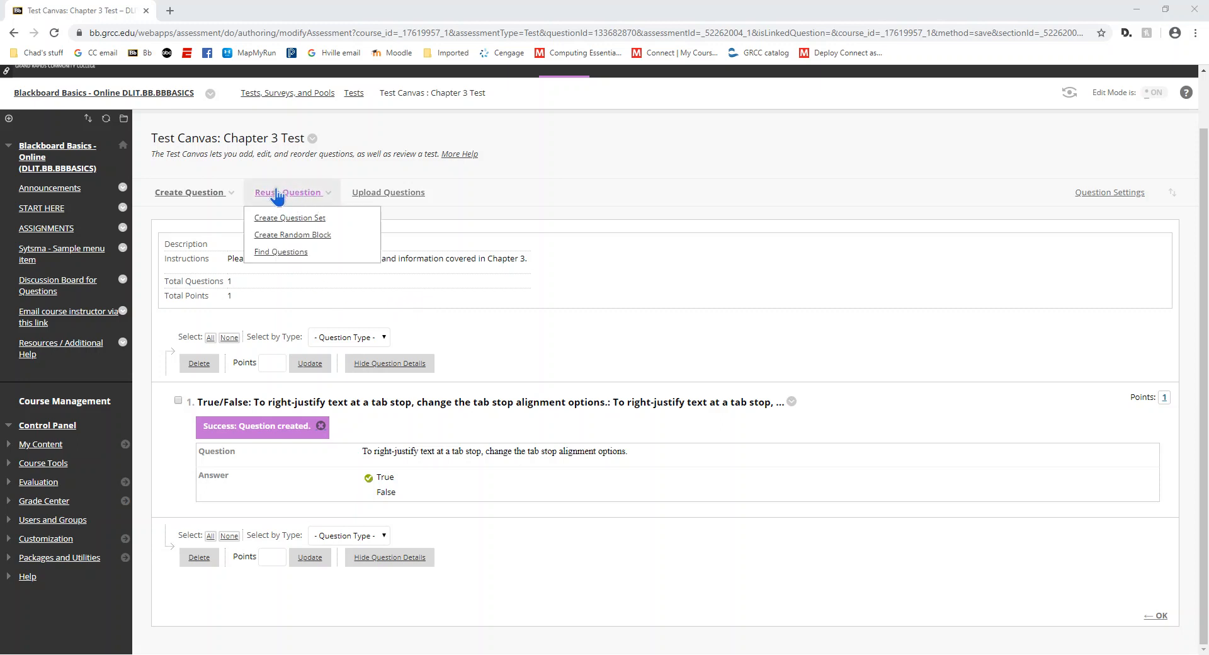
click(285, 253)
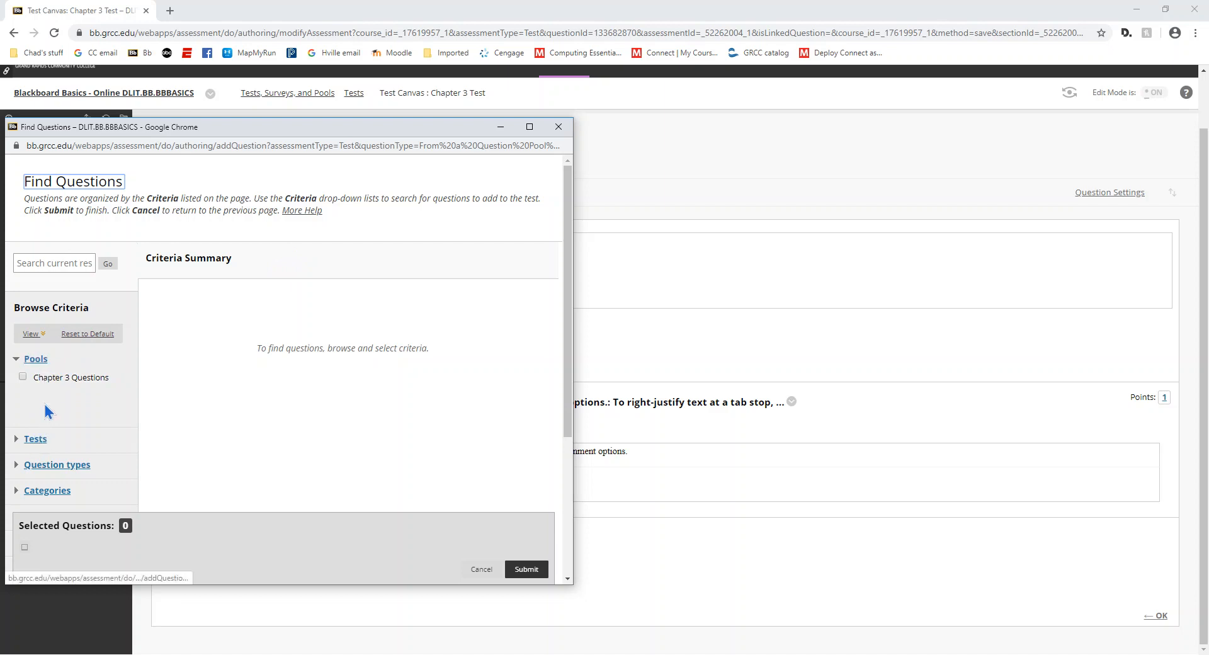
click(22, 377)
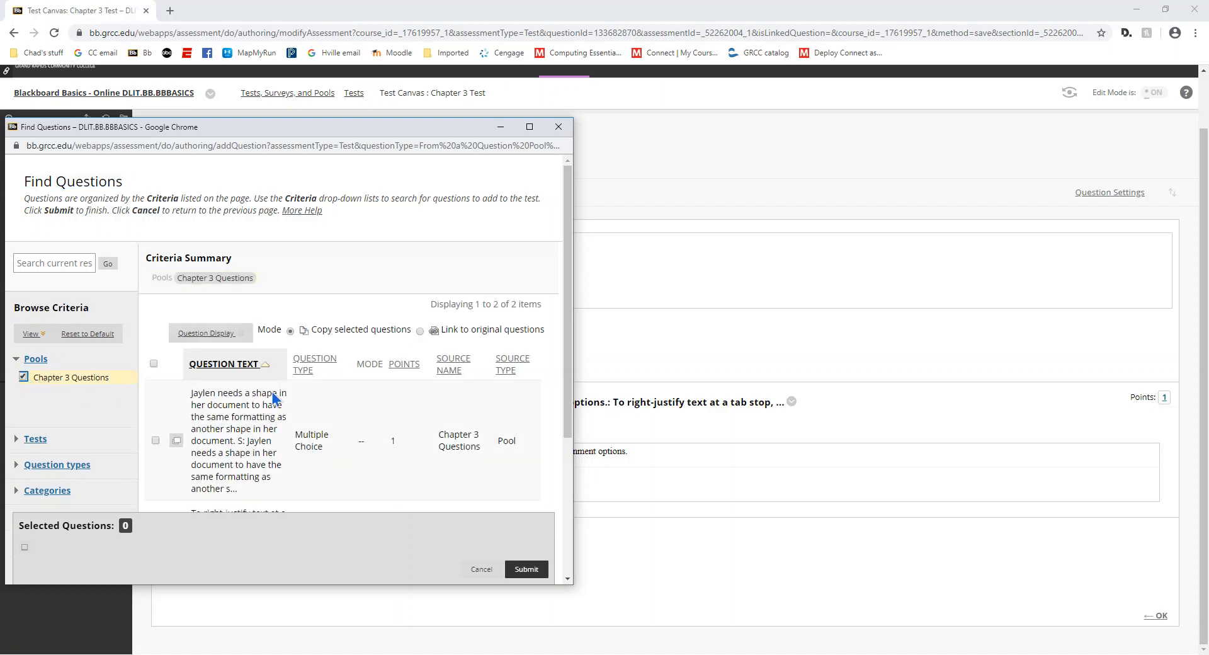
- Select both the multiple choice and True/False questions from the pool and add them to the test as copies
drag(570, 349, 565, 452)
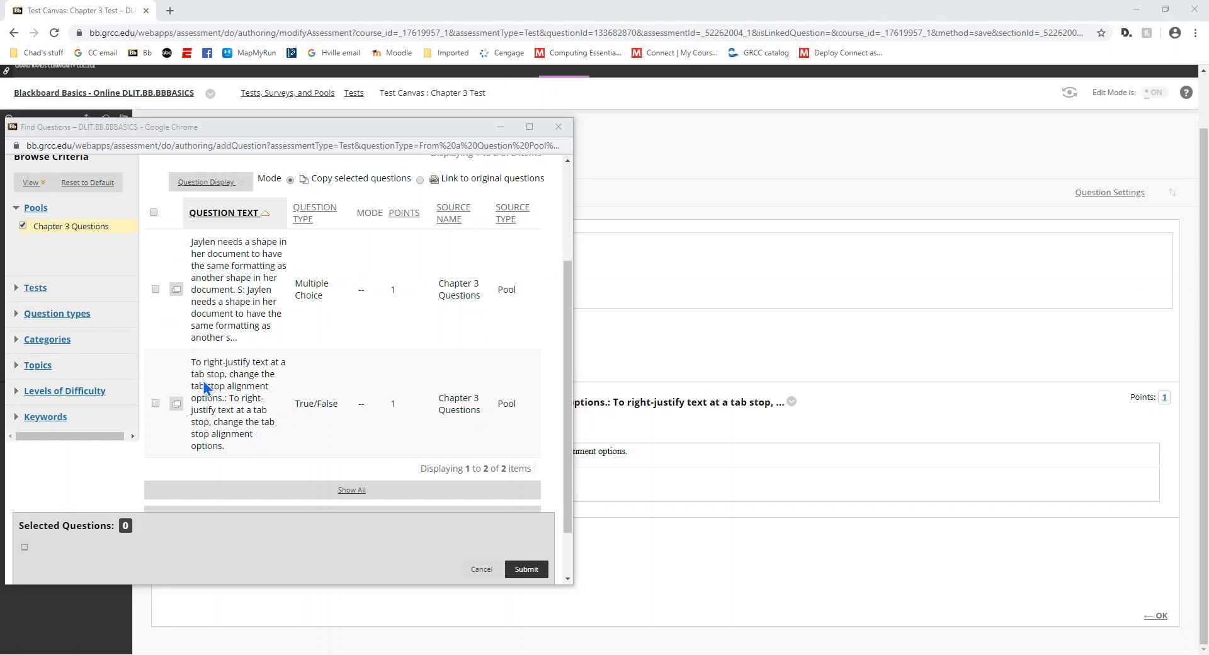
click(156, 289)
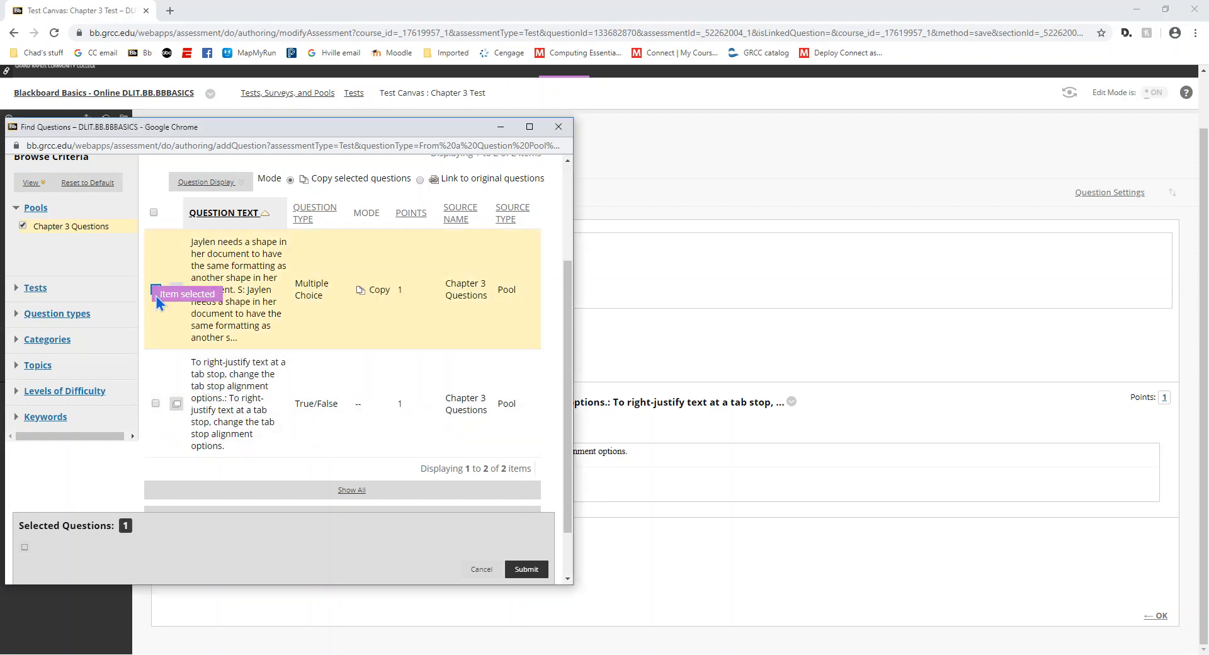
click(155, 403)
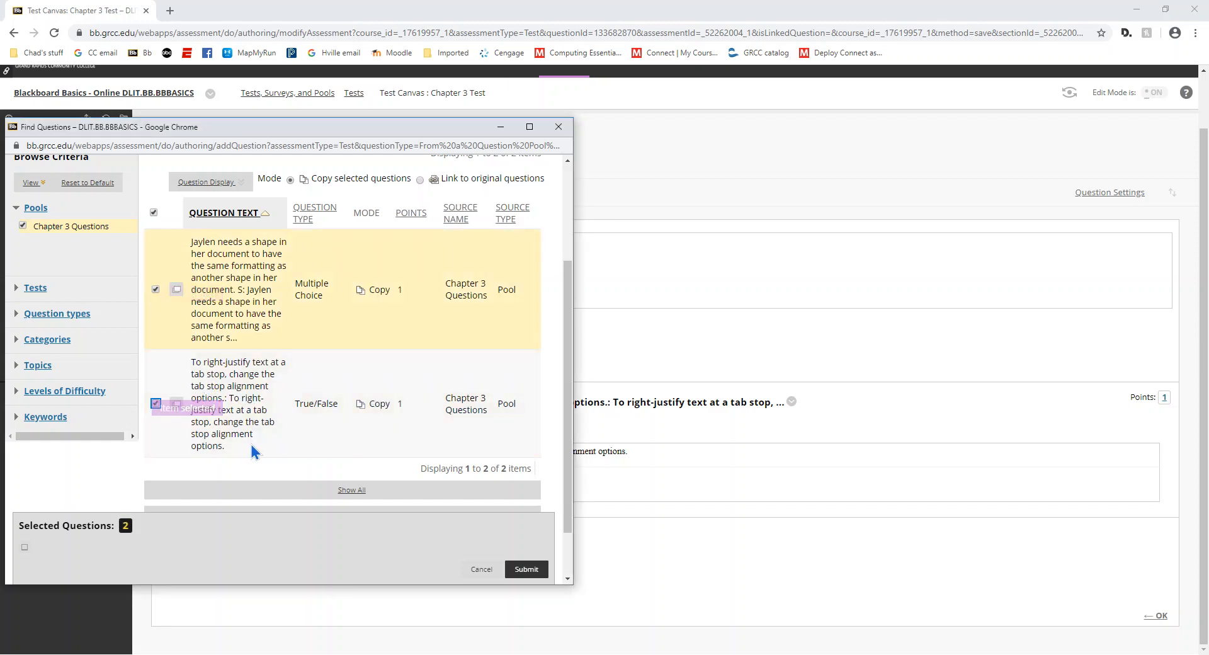
scroll(254, 395, up, 3)
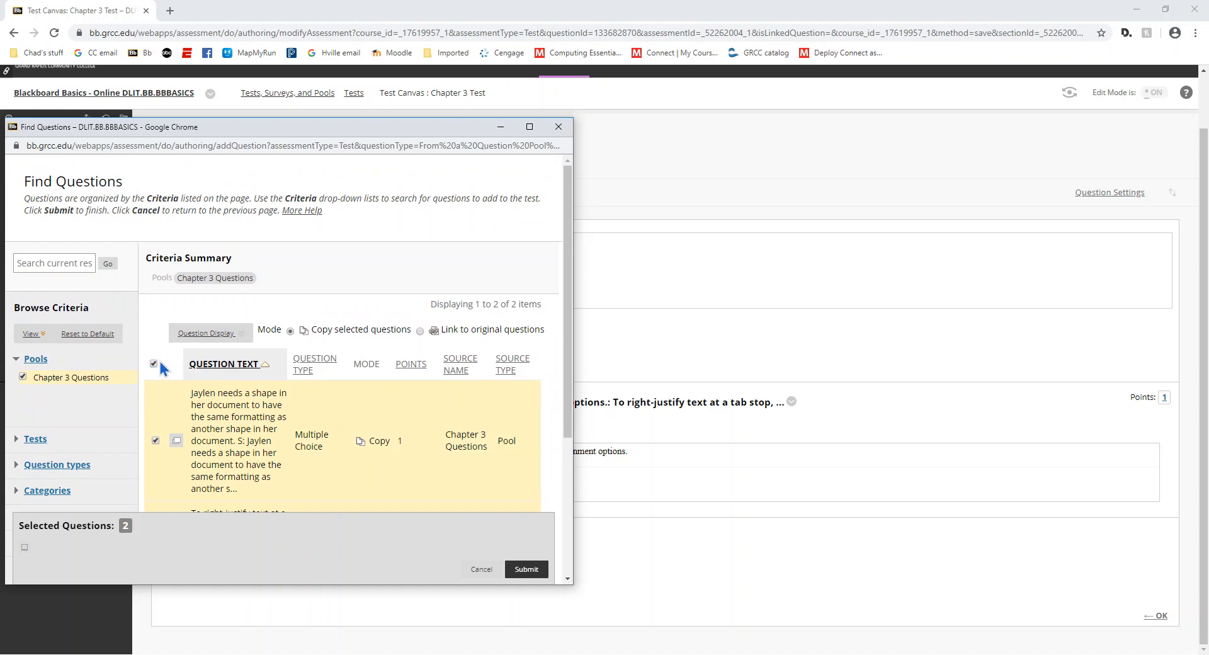
scroll(162, 447, down, 5)
scroll(161, 447, up, 5)
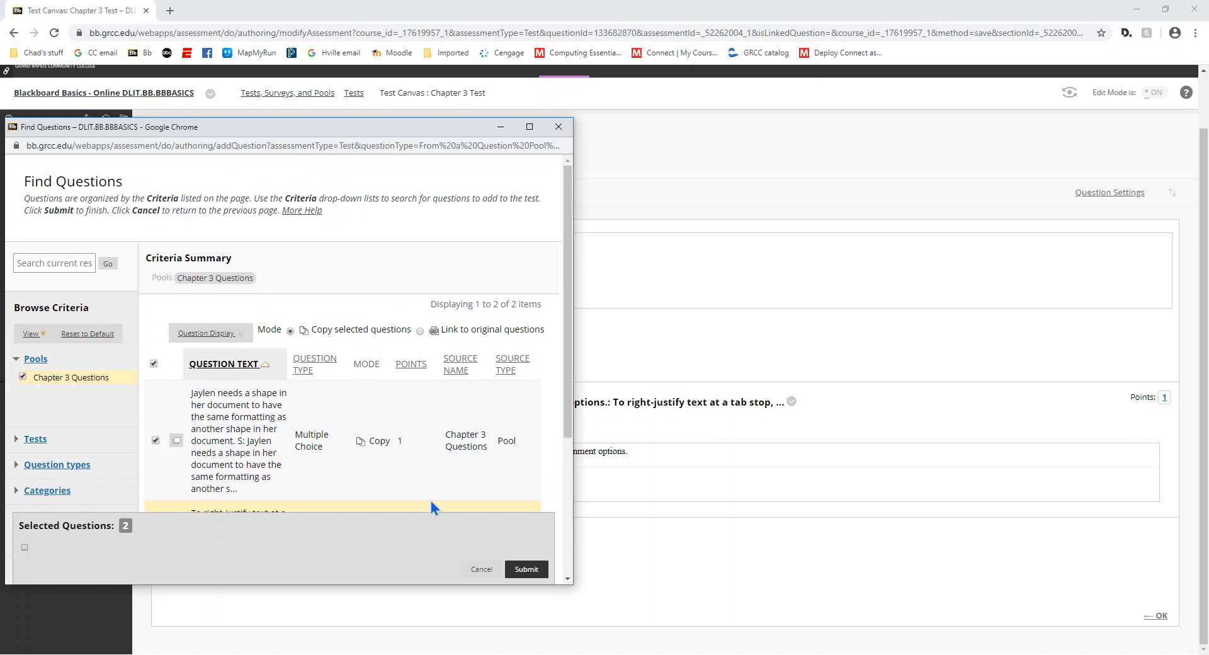
click(527, 569)
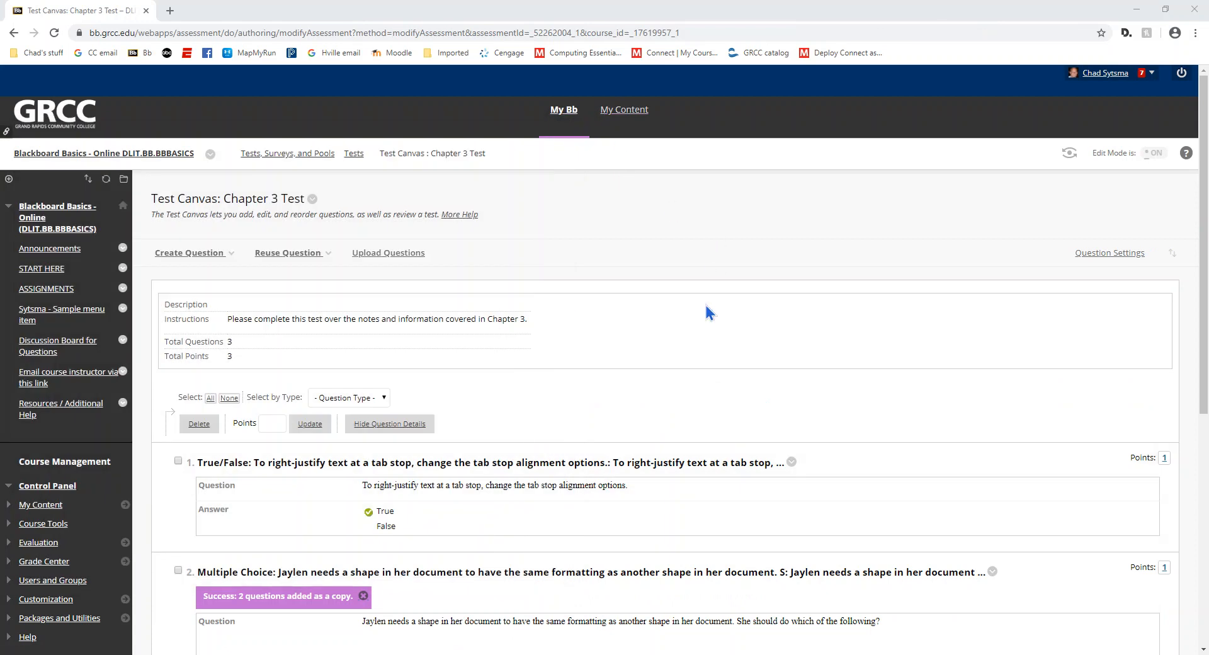
- Delete the duplicate True/False question, number 3, from the test
scroll(702, 323, down, 5)
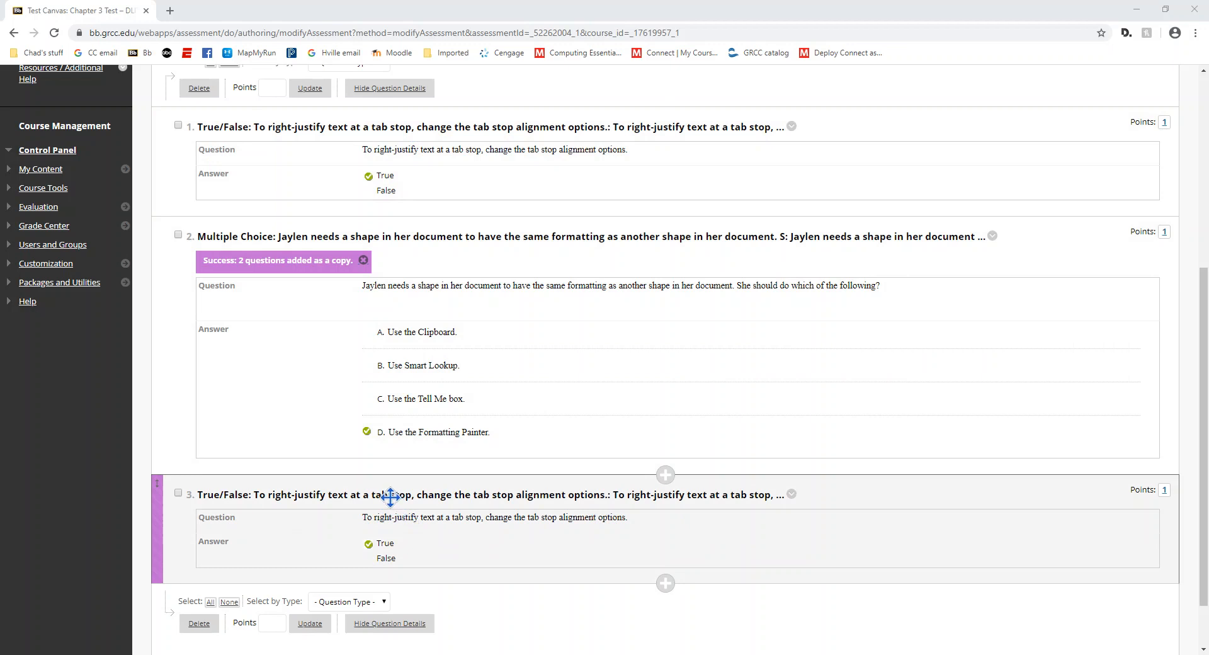
click(178, 493)
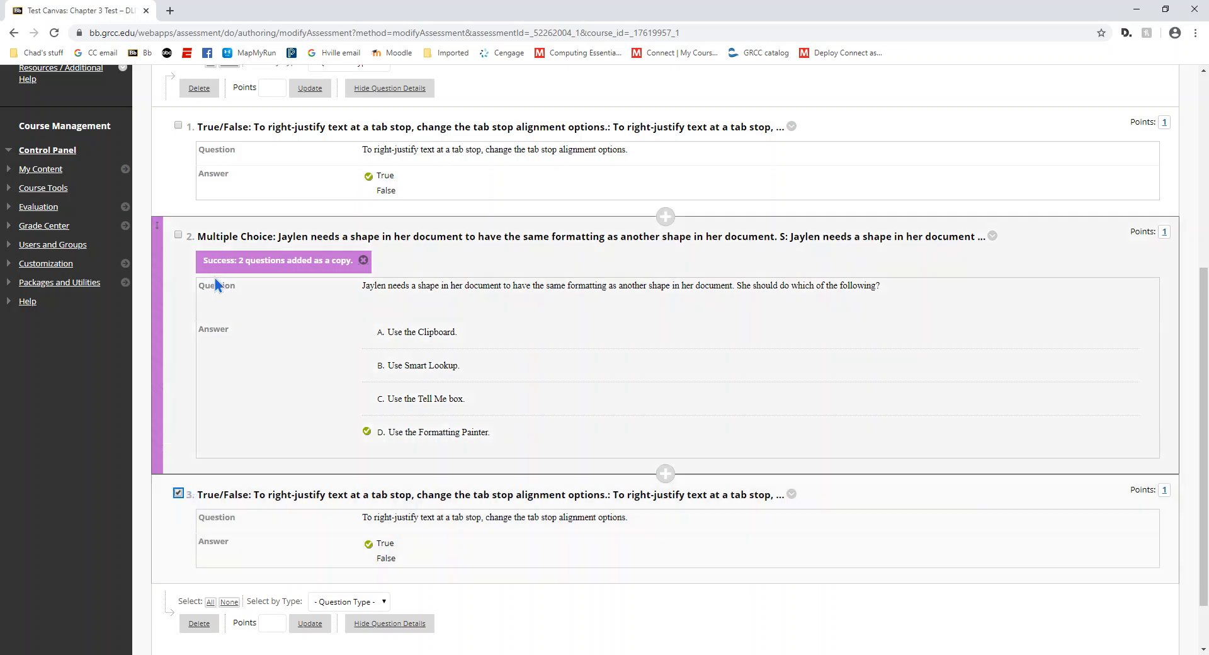
click(199, 88)
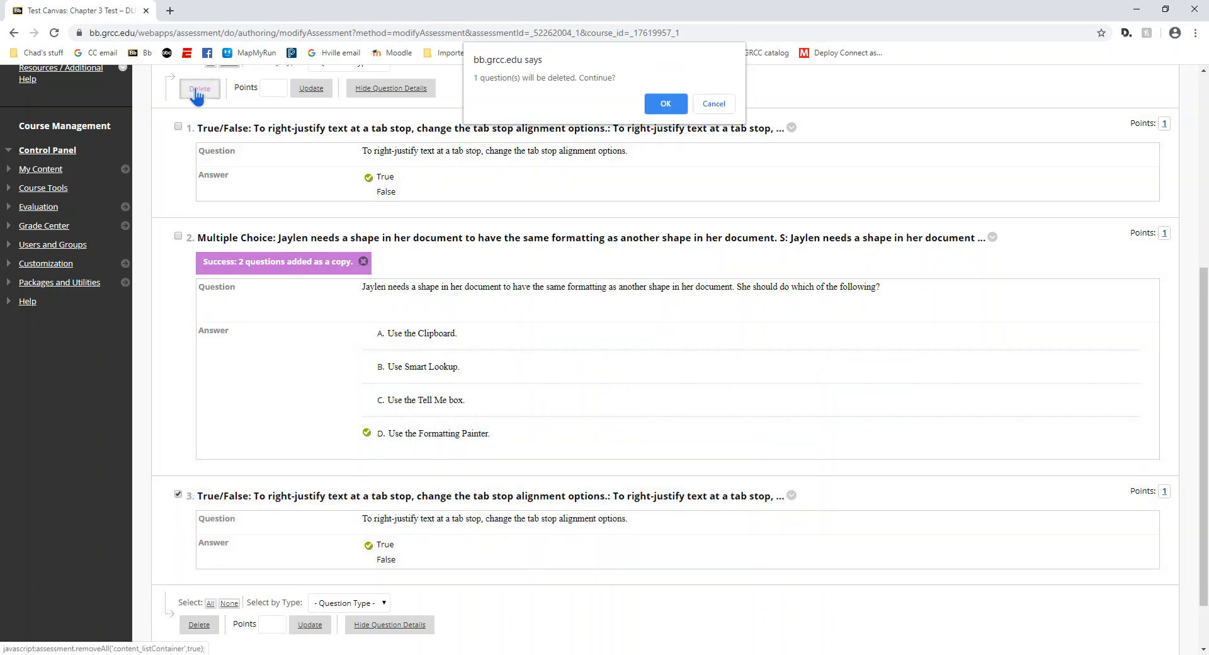
click(667, 105)
scroll(536, 462, down, 3)
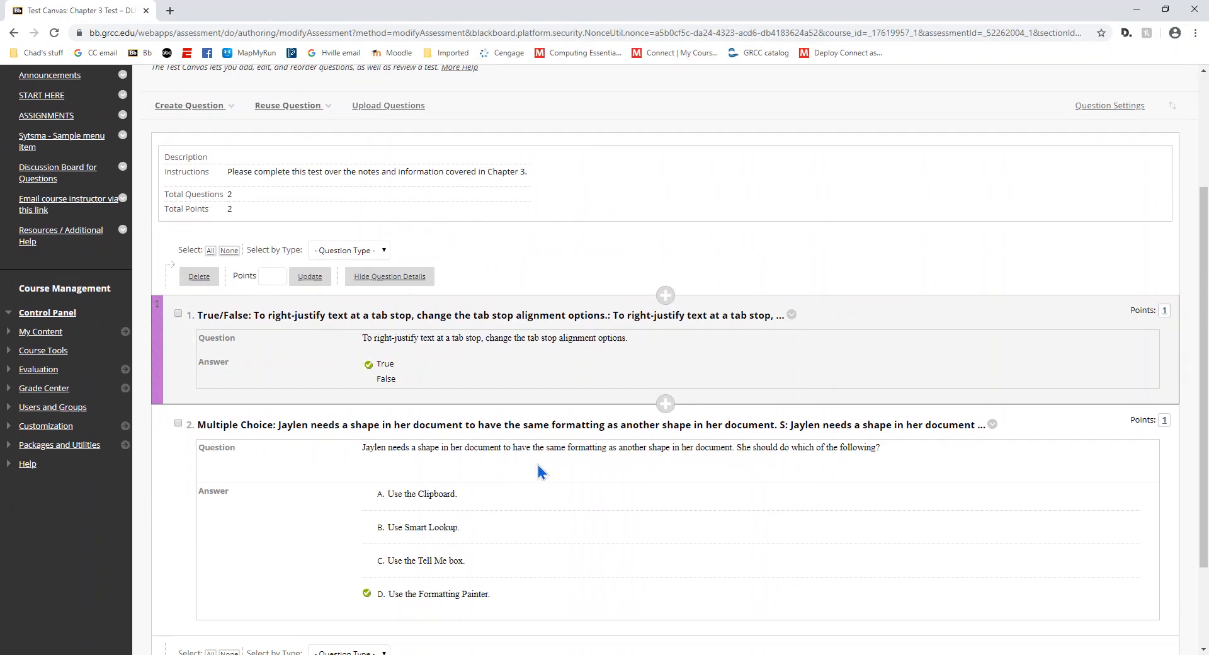
scroll(541, 471, down, 2)
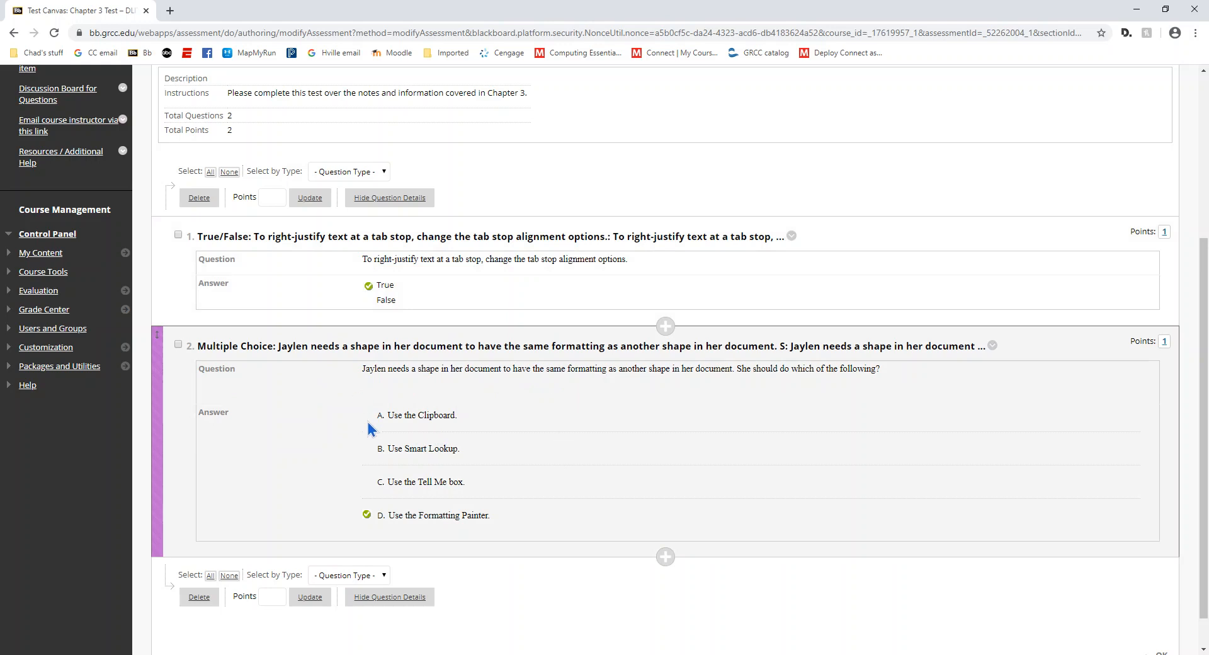
scroll(371, 416, up, 3)
click(183, 199)
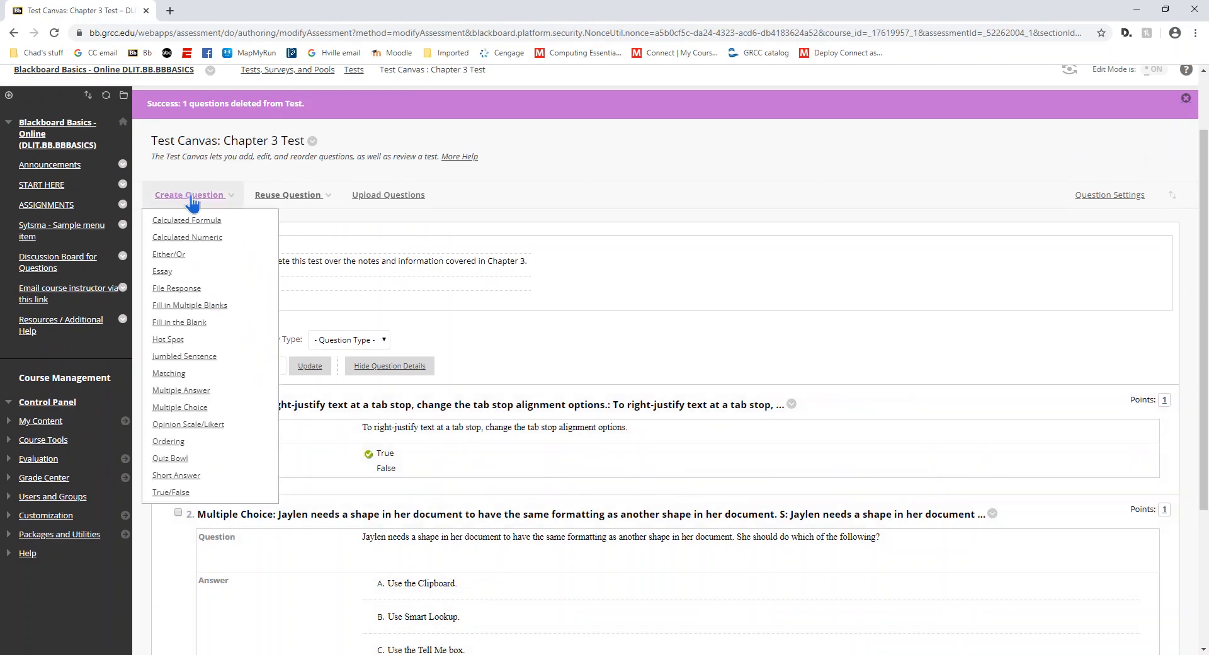
click(277, 197)
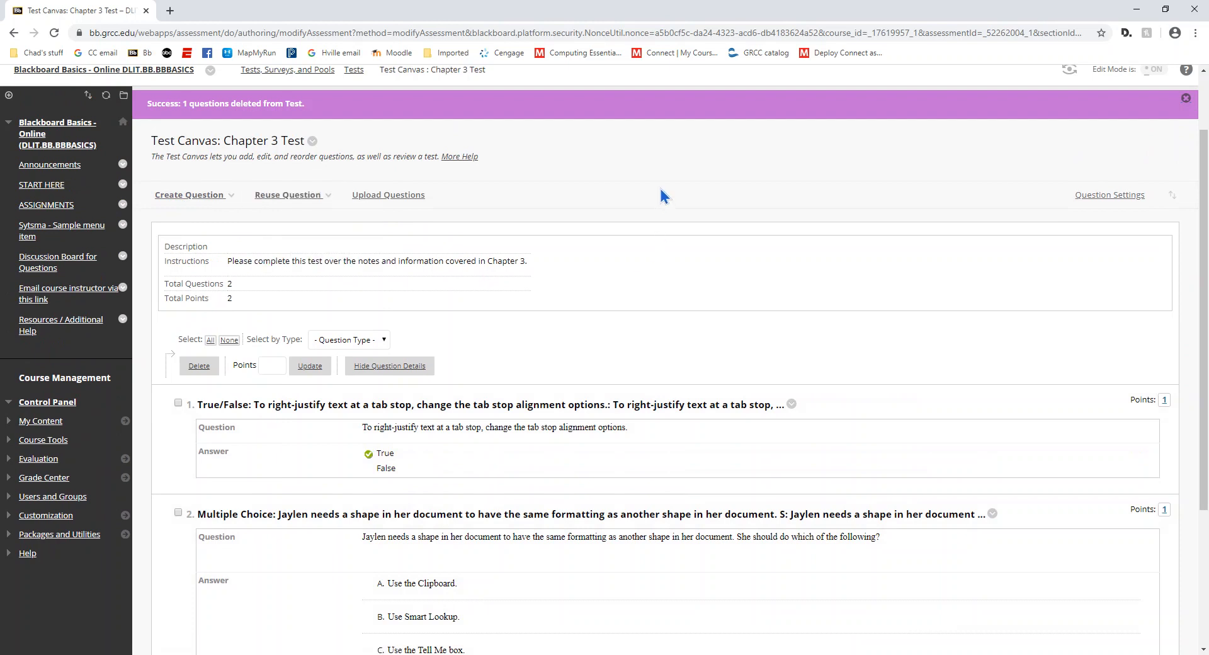
- Finish editing the test's questions and add the existing Chapter 3 Test to the assignments area
scroll(653, 197, down, 3)
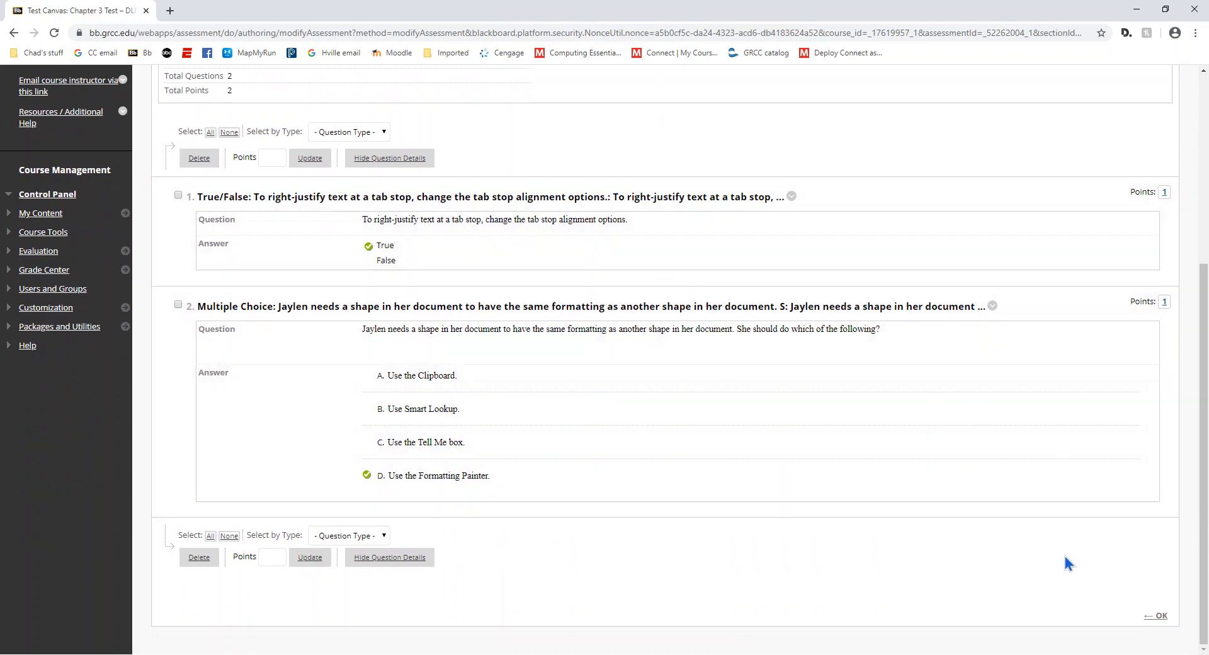
click(1157, 618)
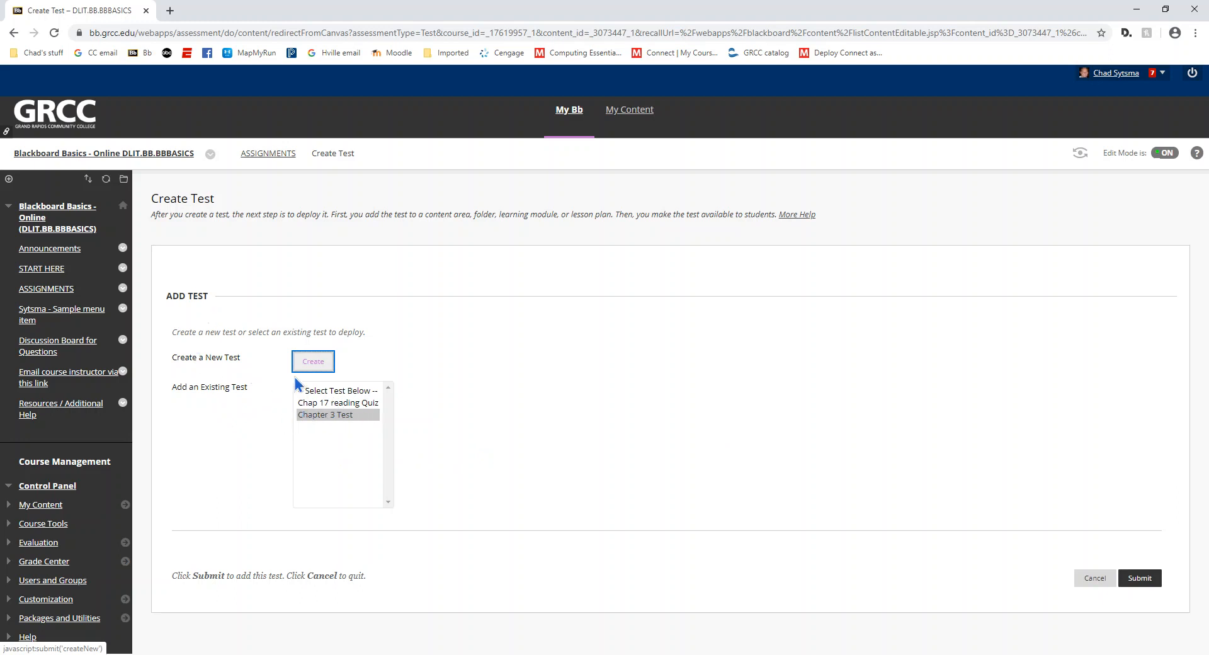
click(325, 416)
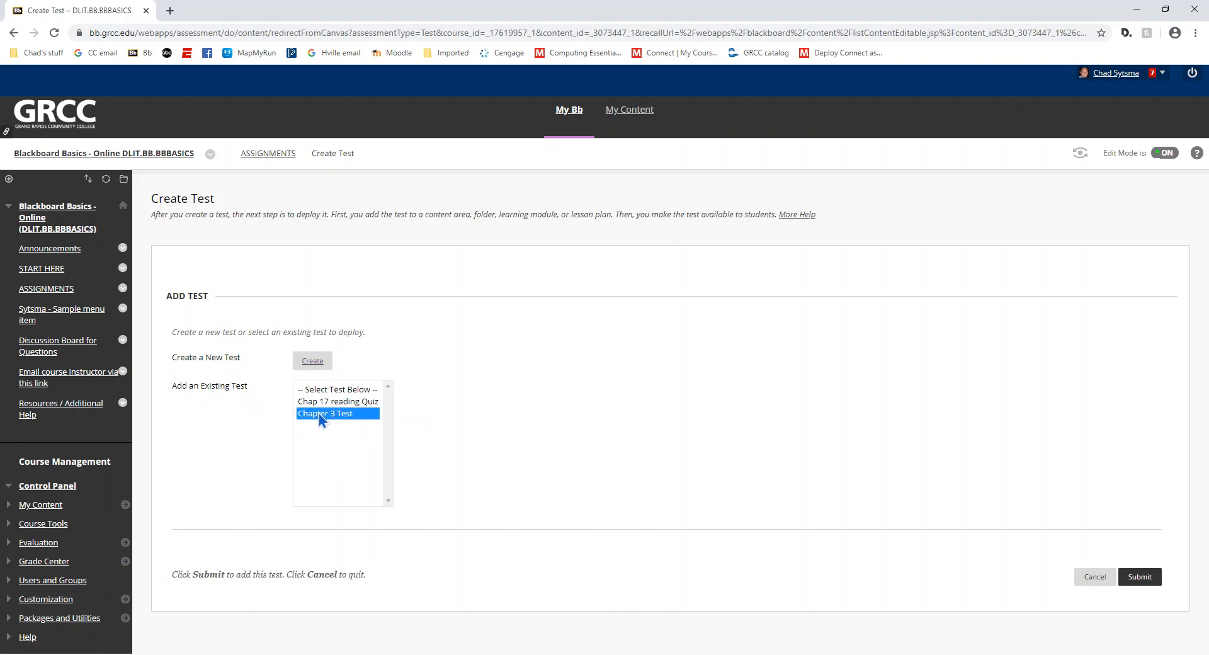
click(289, 414)
click(1139, 578)
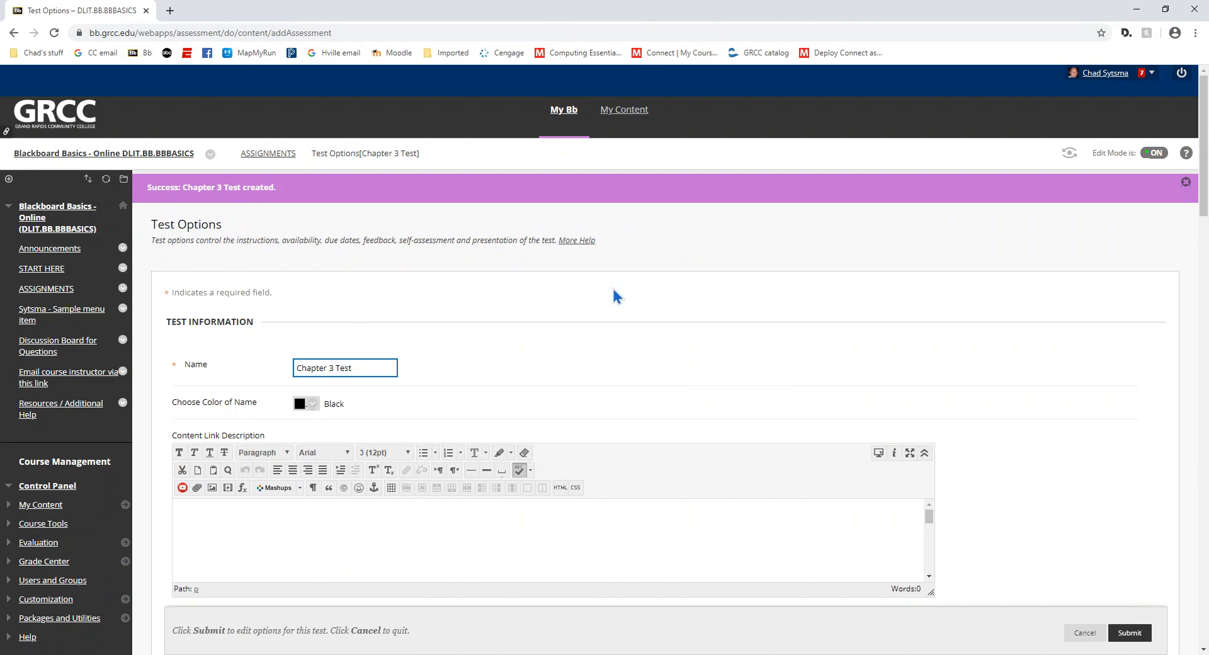
- Set the test instructions to show to students before they begin and make the test available to students
scroll(611, 281, down, 3)
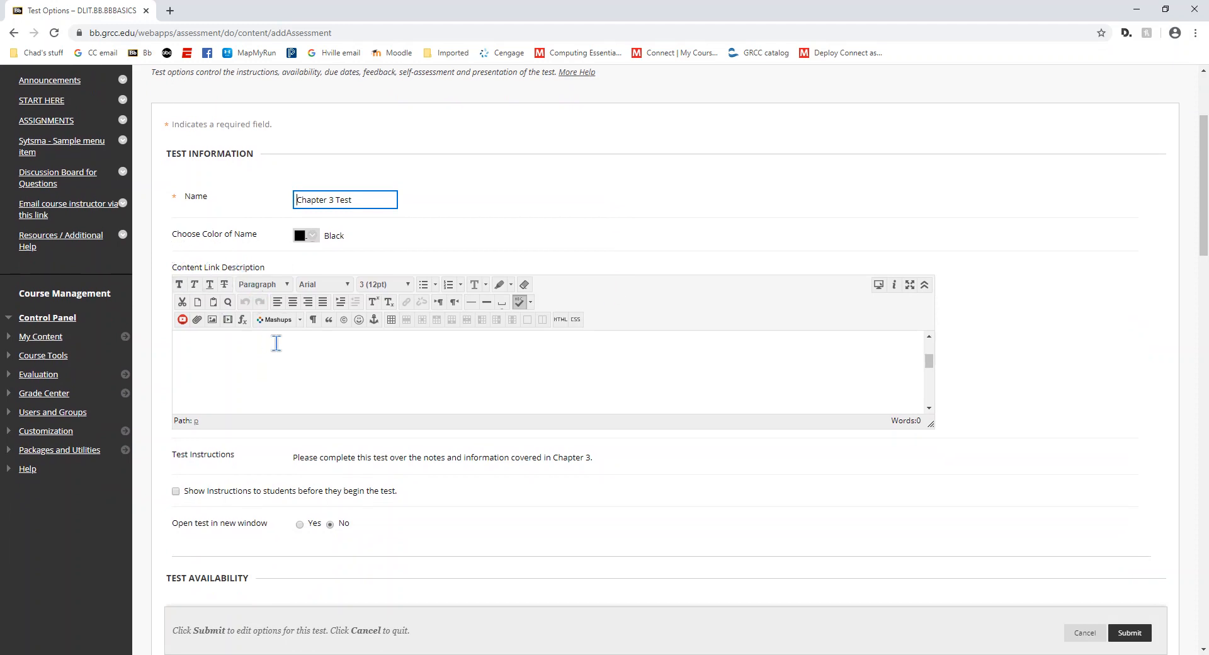
scroll(1152, 308, down, 3)
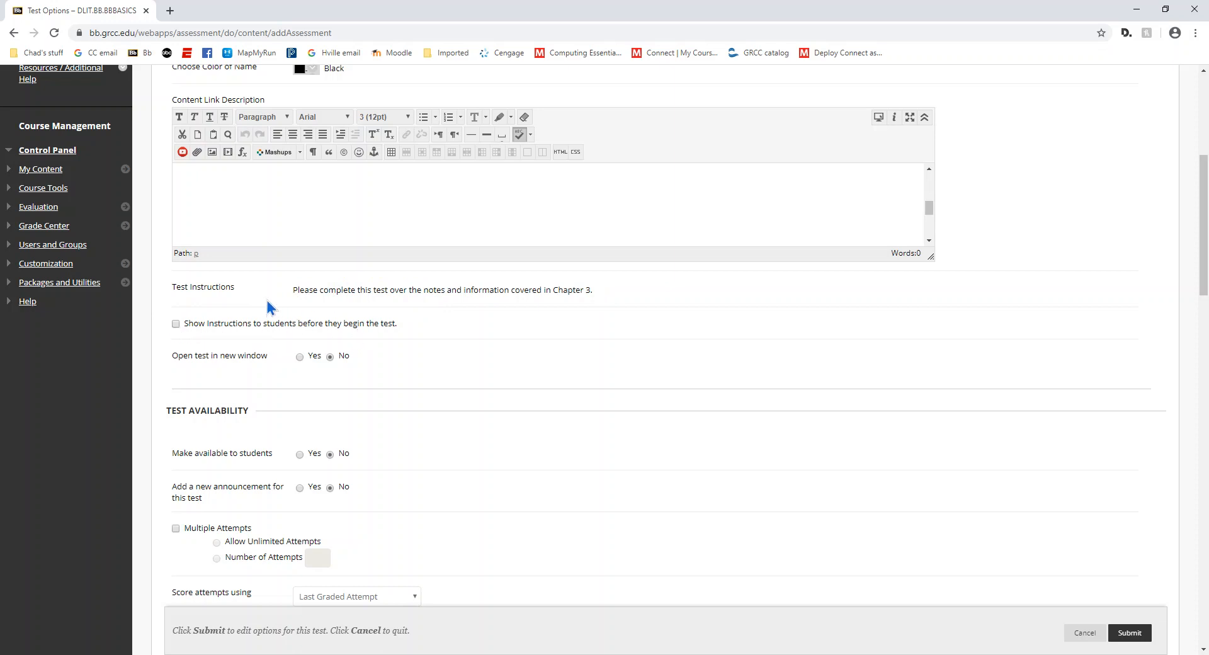
click(177, 323)
scroll(438, 368, down, 1)
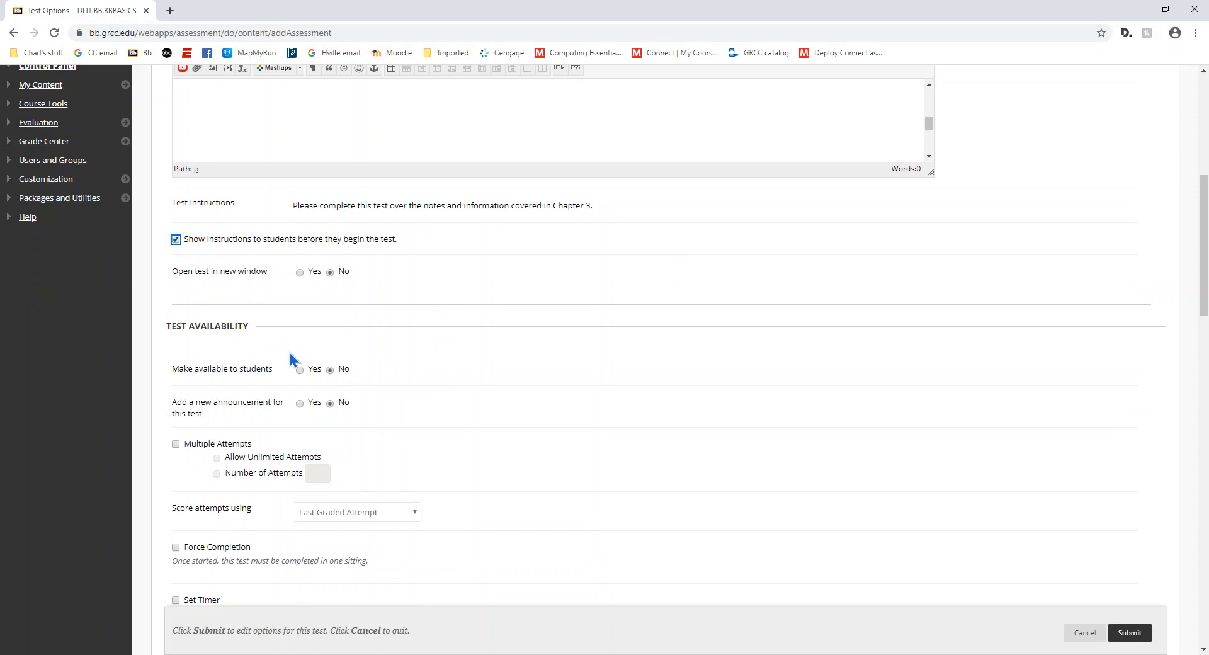
click(300, 370)
scroll(398, 357, down, 4)
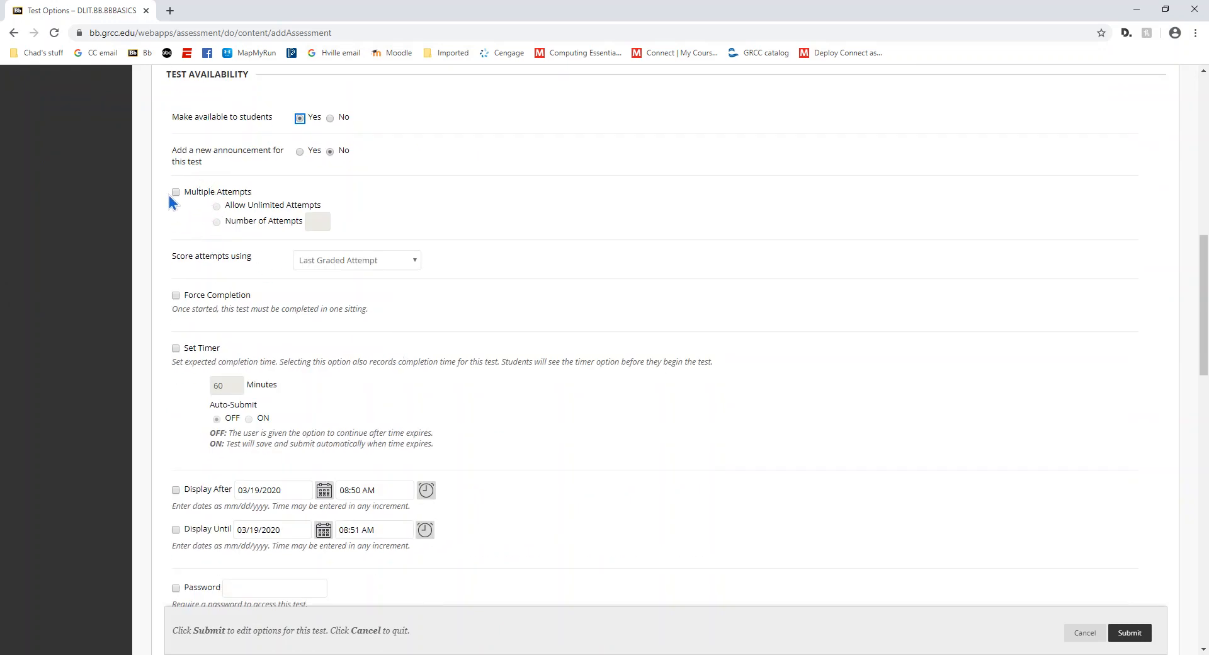
click(175, 192)
click(216, 222)
click(318, 221)
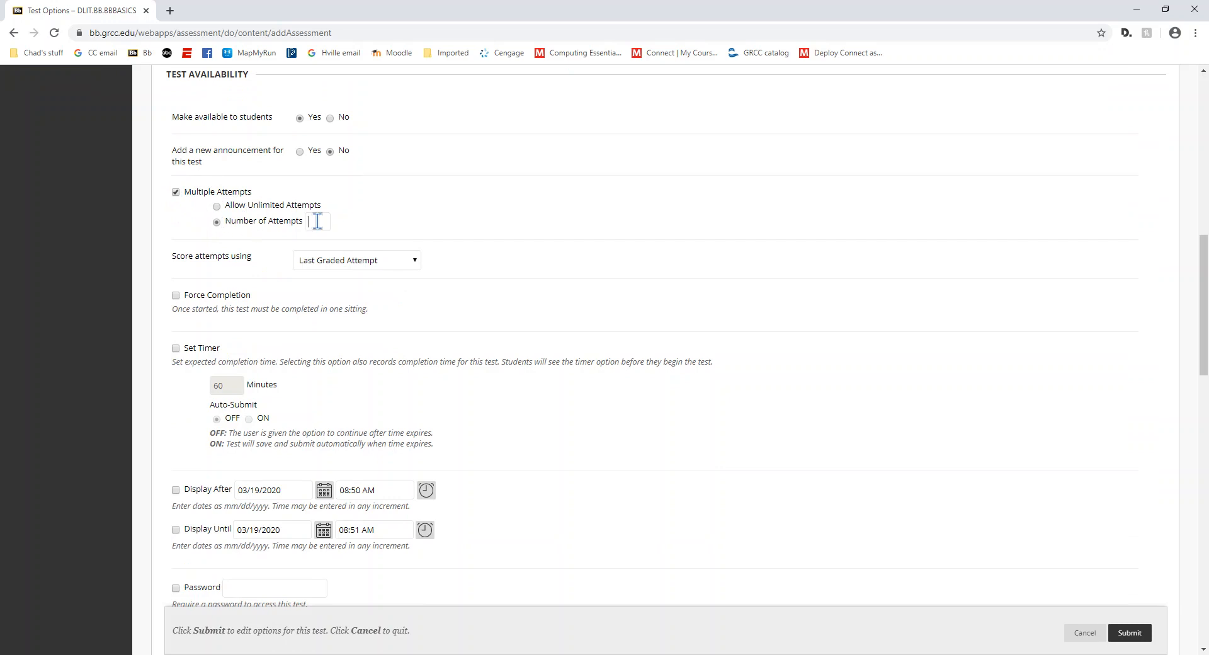
click(176, 192)
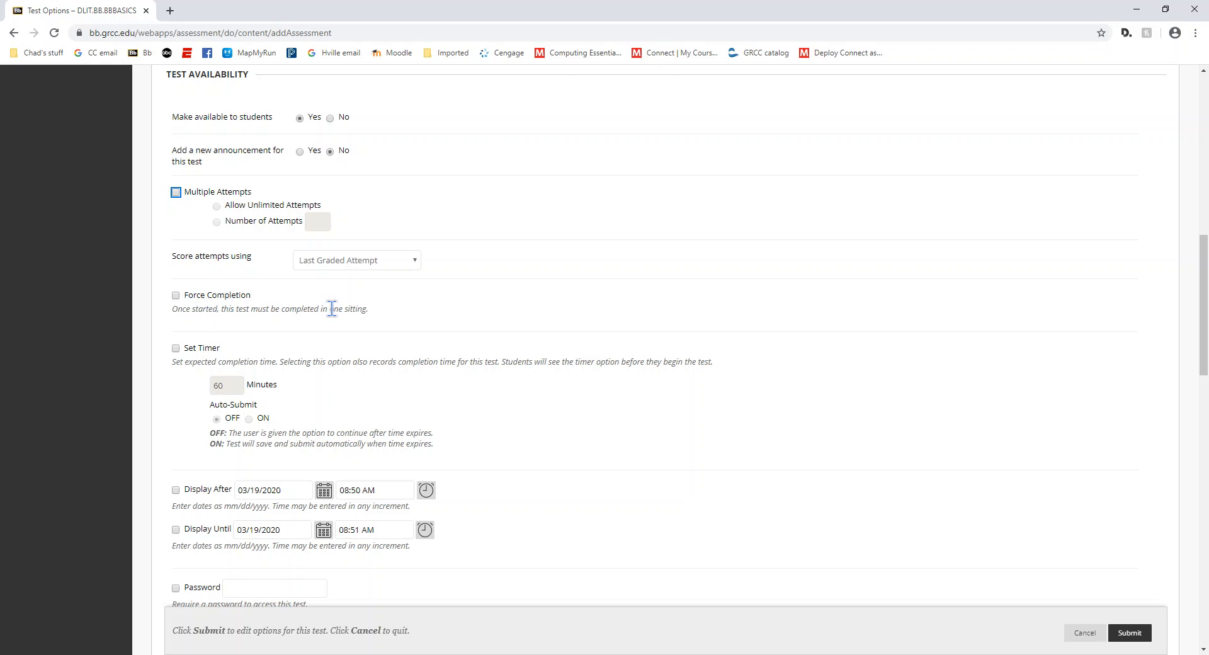
- Enable the test timer at 60 minutes with Auto-Submit off
scroll(332, 309, down, 2)
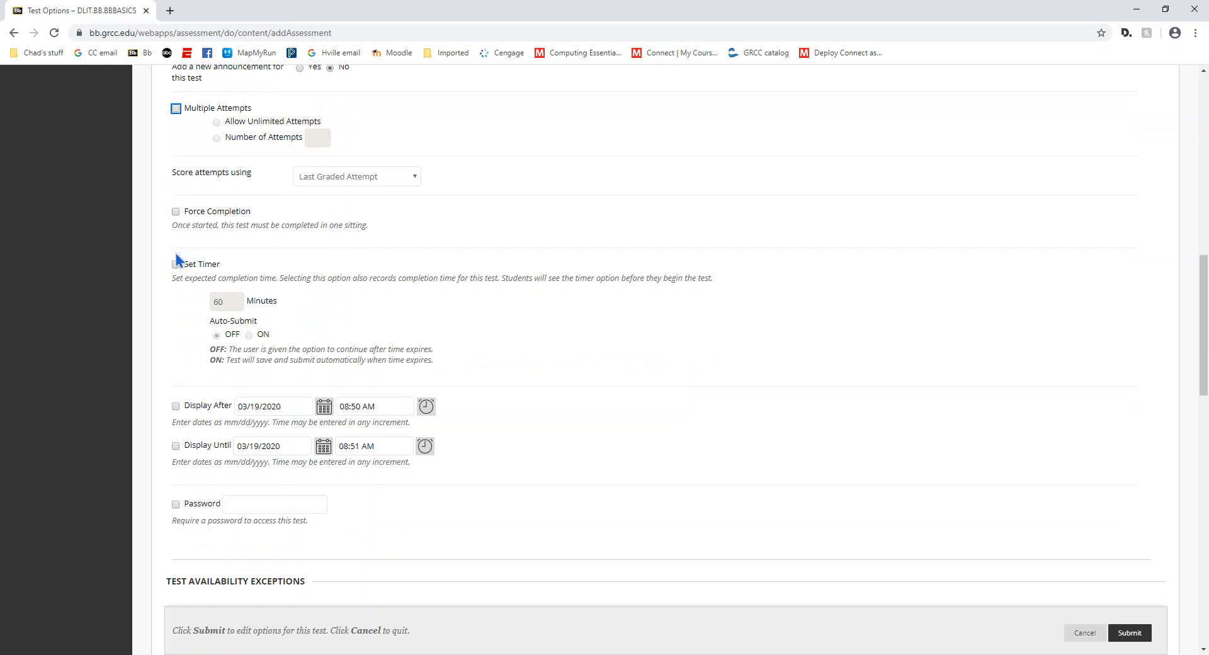
click(176, 264)
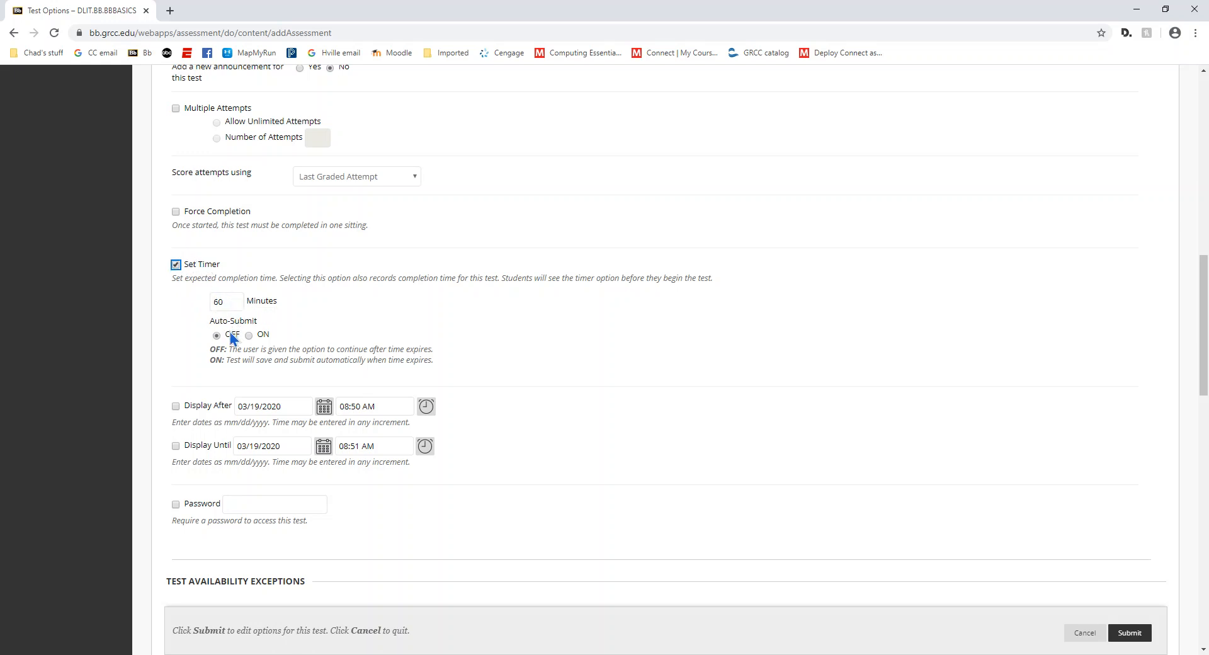
click(248, 335)
click(218, 335)
- Review the remaining test options: display dates, password, availability exceptions, due date, self-assessment, results and feedback, and test presentation
scroll(459, 266, down, 1)
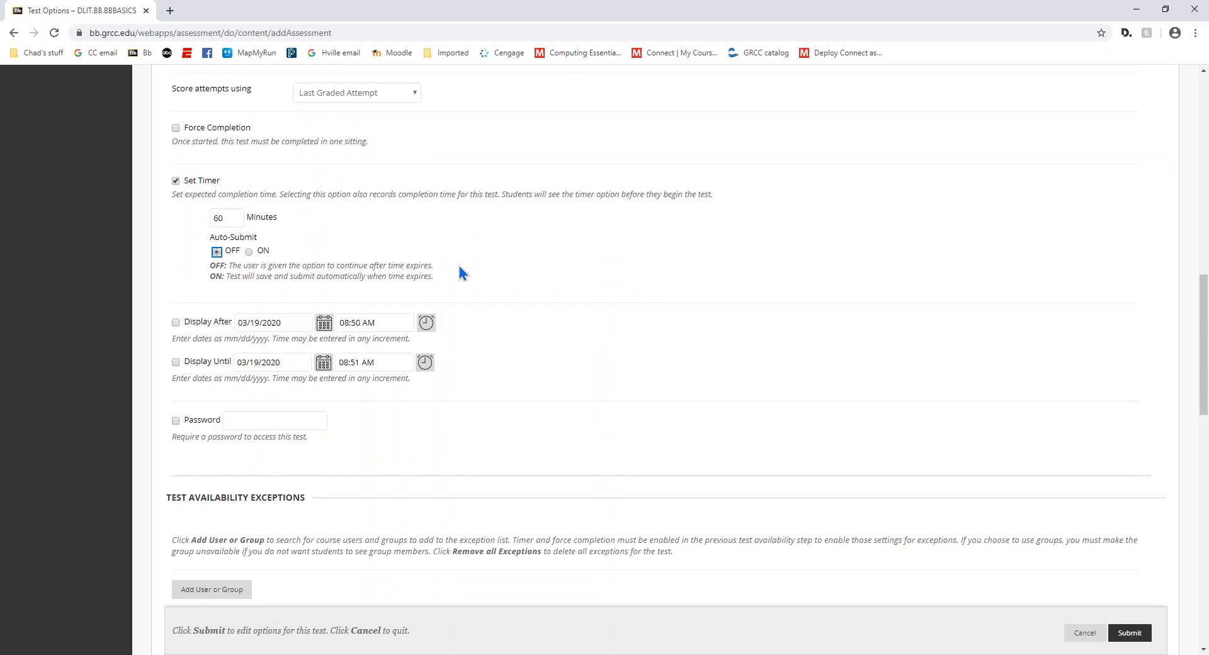
scroll(458, 264, down, 1)
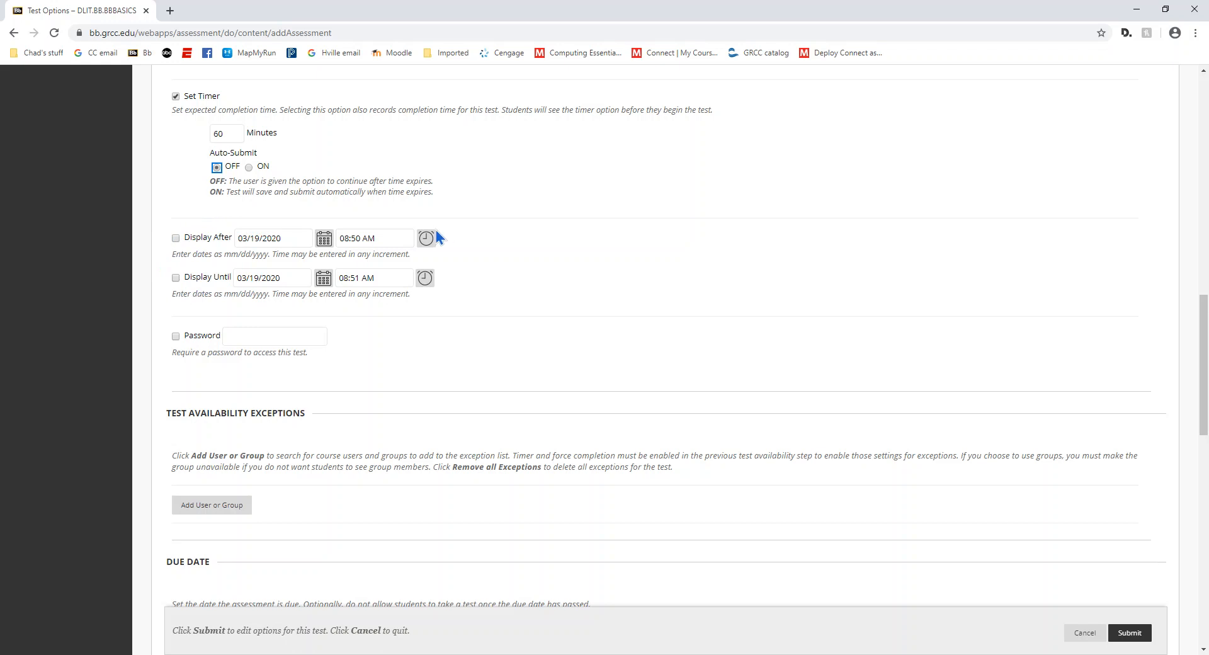
scroll(316, 255, down, 1)
scroll(316, 255, down, 2)
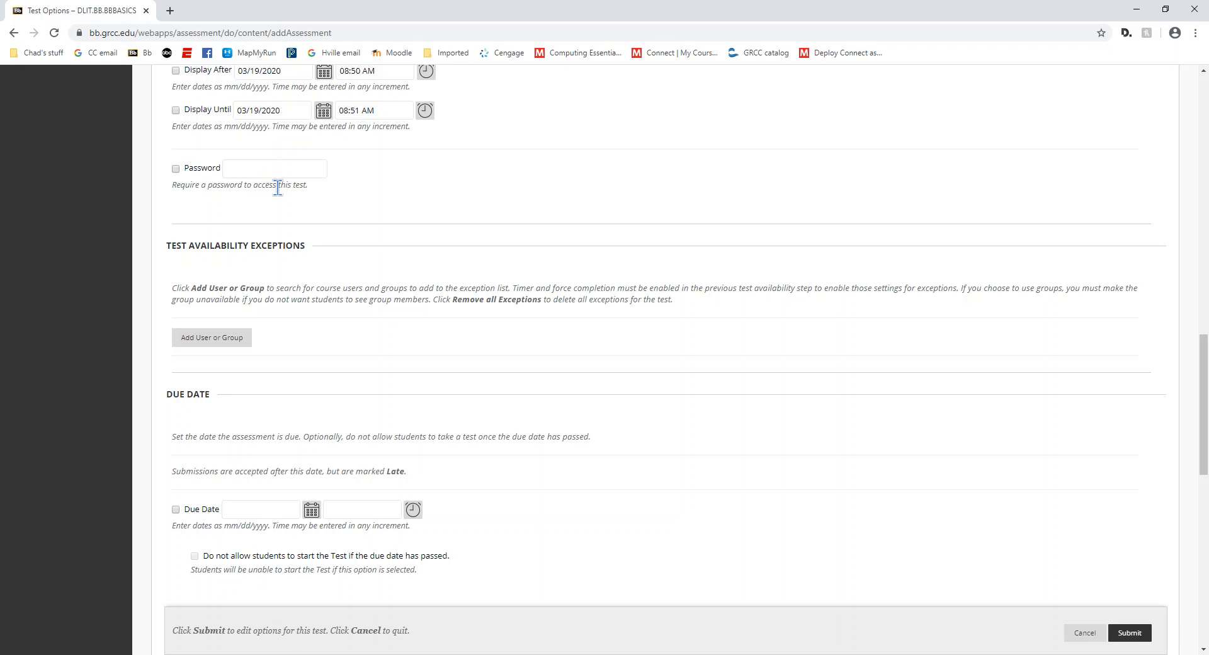
scroll(277, 187, down, 1)
scroll(278, 188, down, 1)
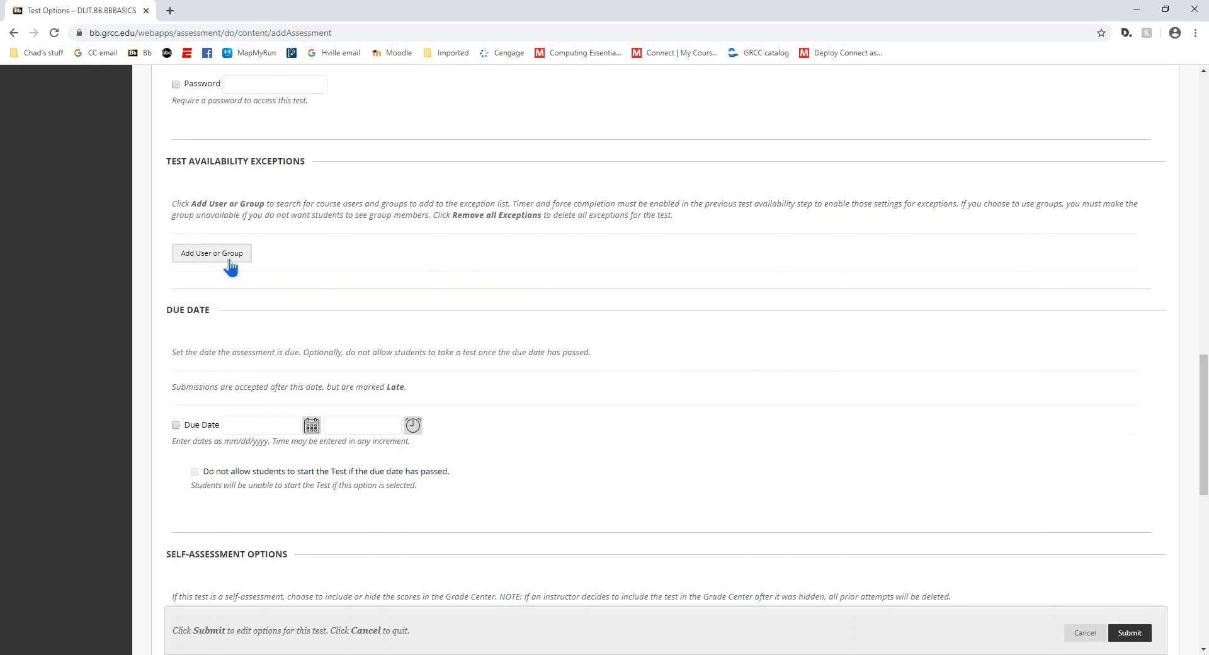
scroll(235, 265, down, 3)
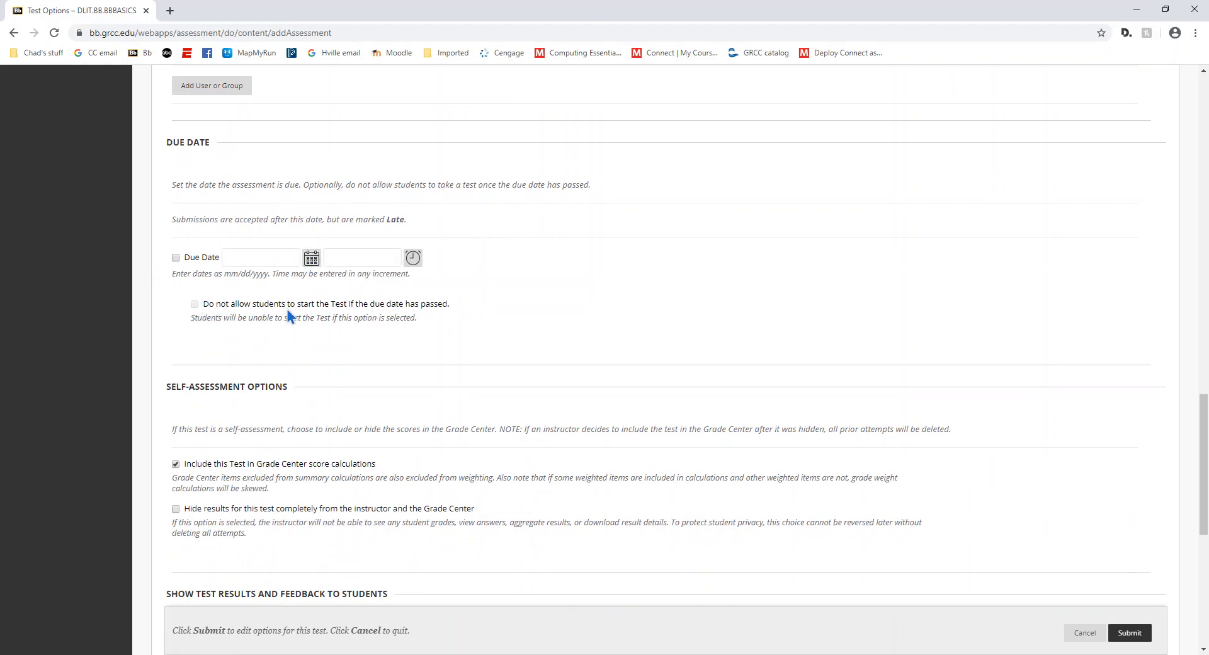
scroll(287, 308, down, 3)
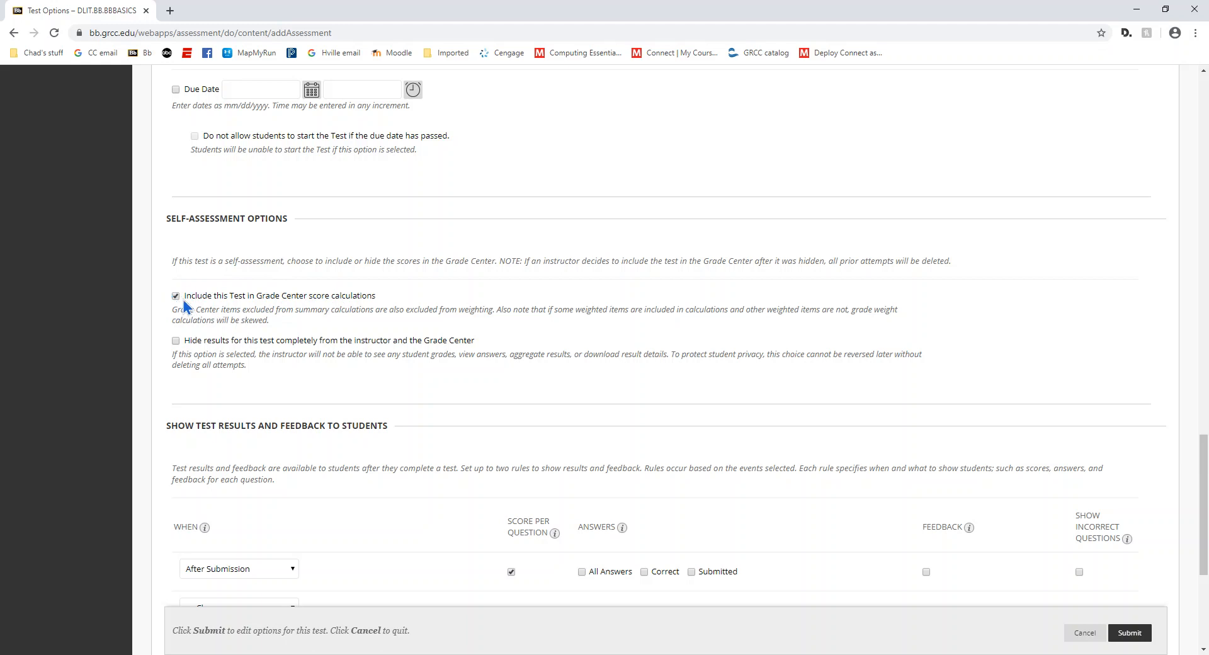
scroll(247, 302, down, 4)
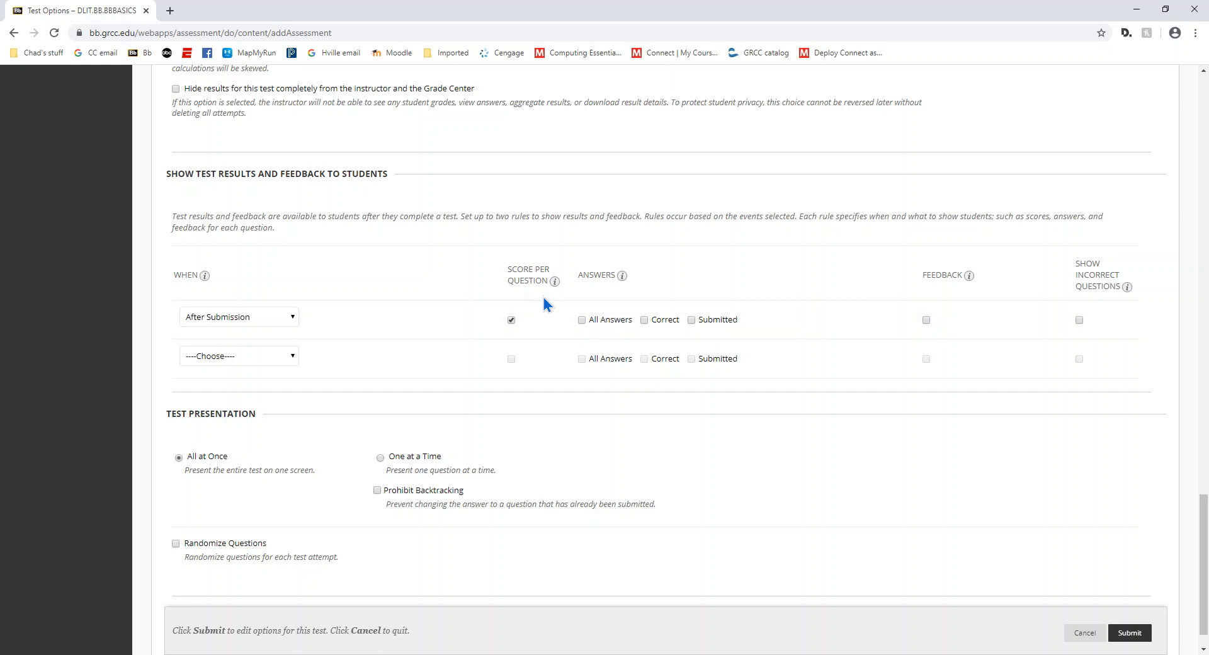
- Keep the results rule at After Submission and the presentation at All at Once, and submit the test options
click(292, 318)
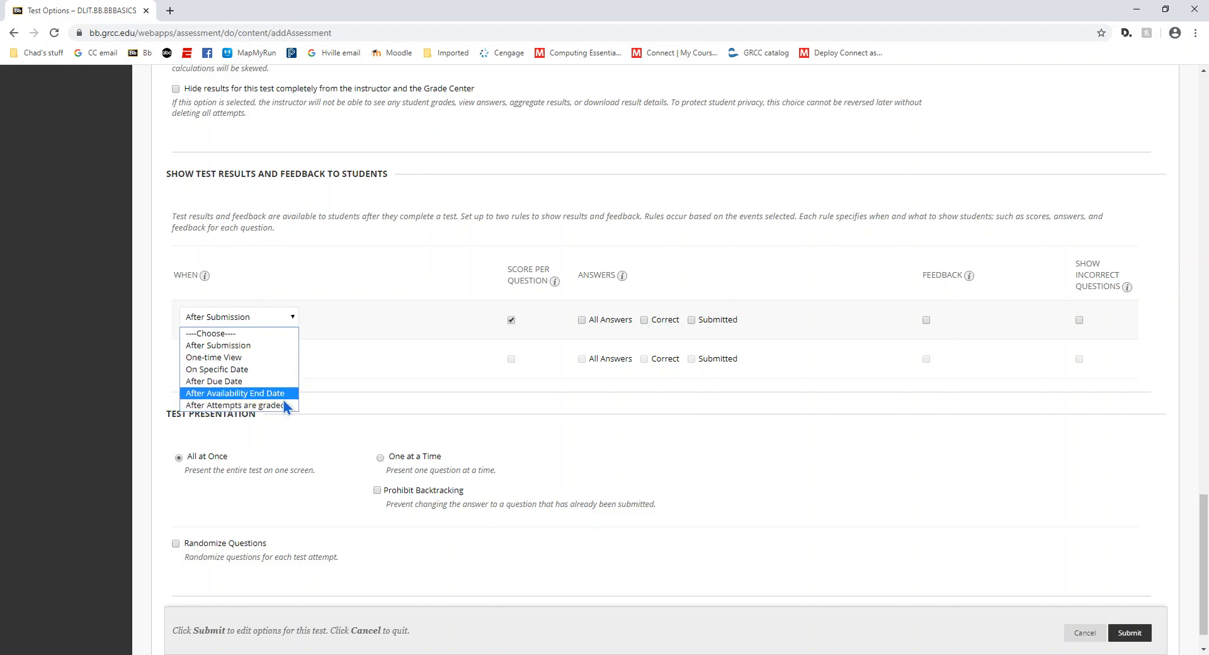
click(362, 281)
scroll(362, 281, down, 1)
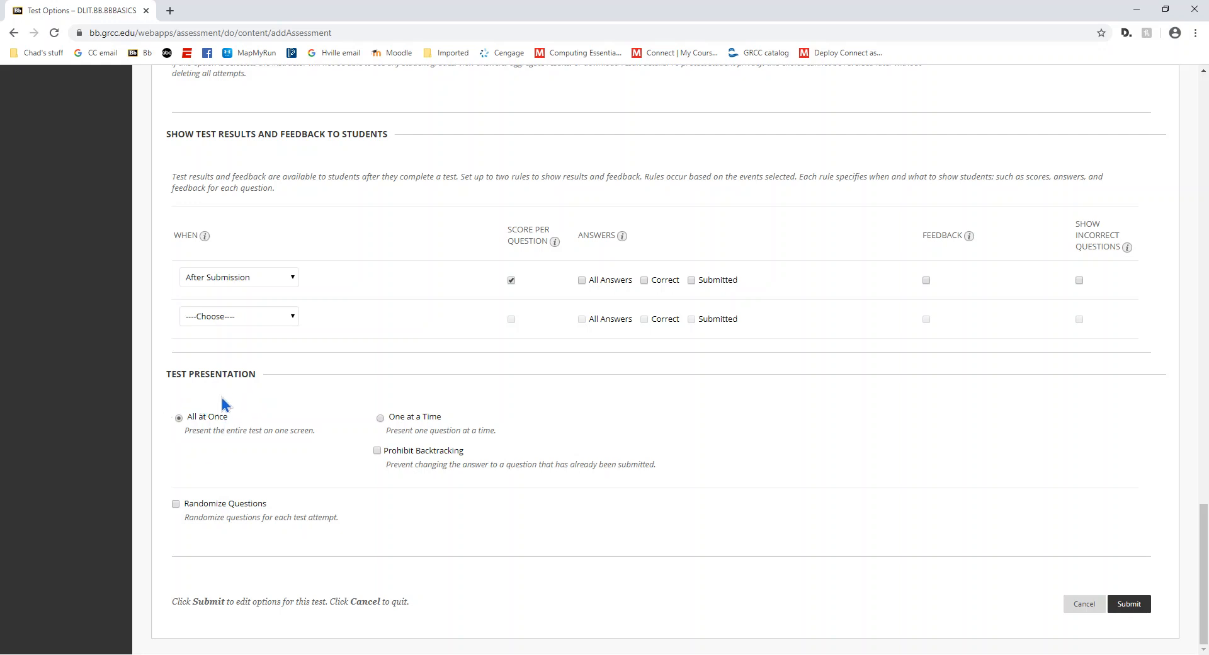
click(412, 419)
click(180, 419)
click(179, 419)
click(1125, 605)
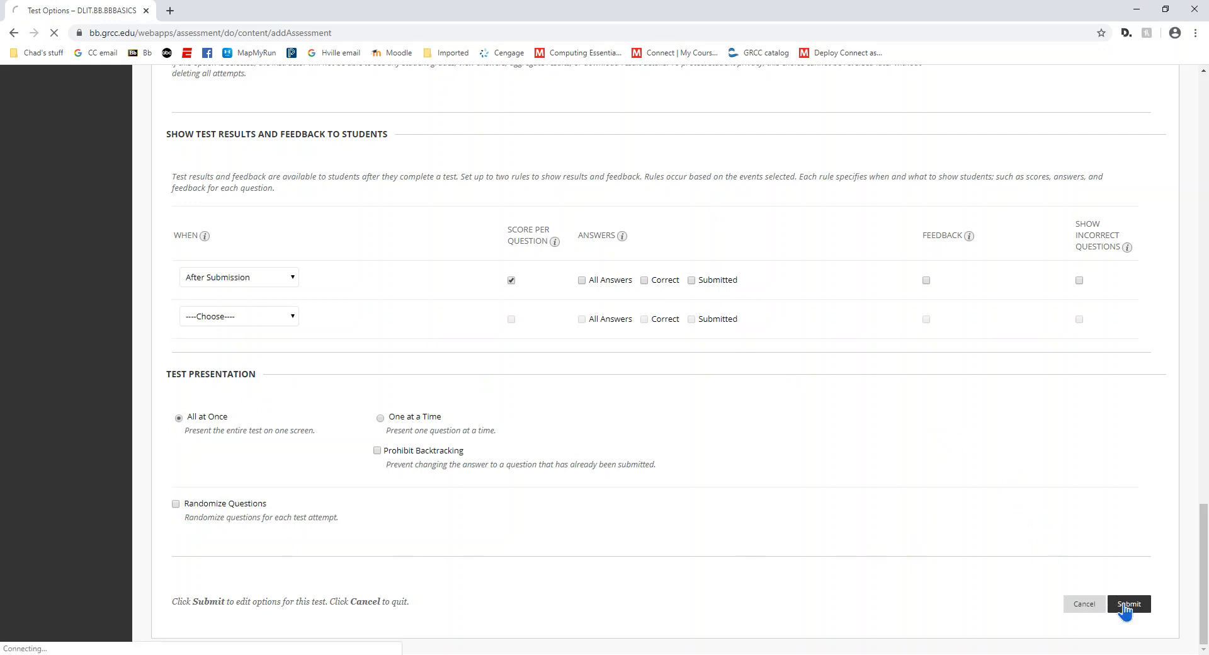
- Examine the management options offered for the Chapter 3 Test in the assignments list
scroll(418, 353, down, 4)
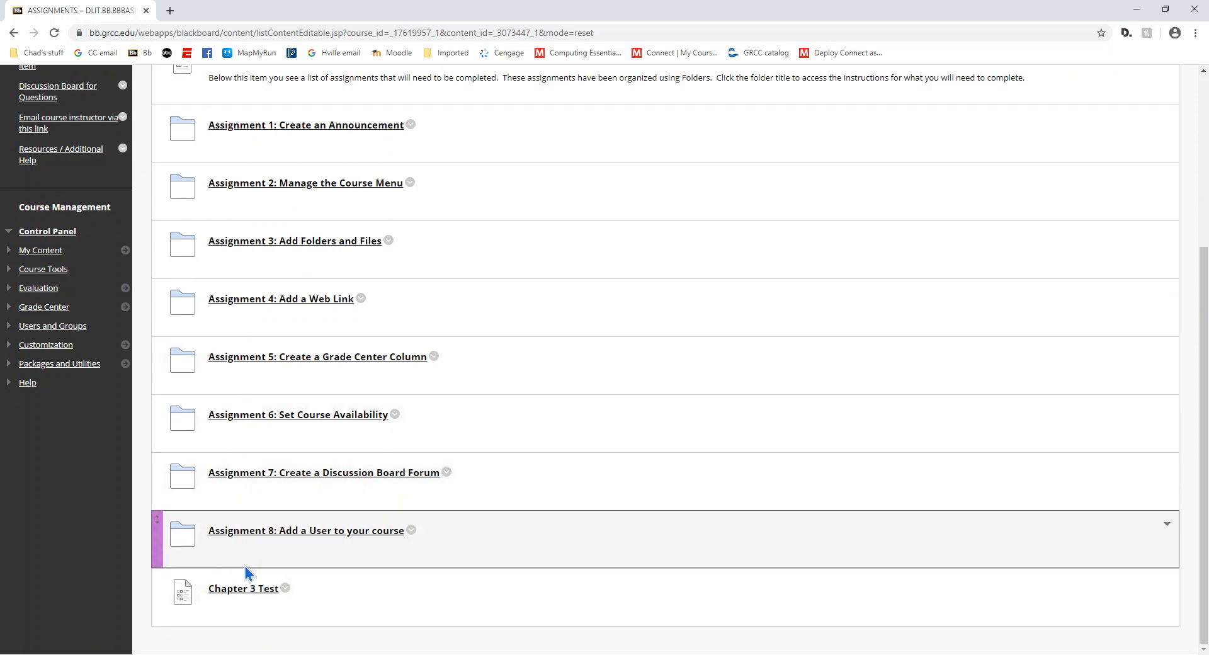
click(286, 589)
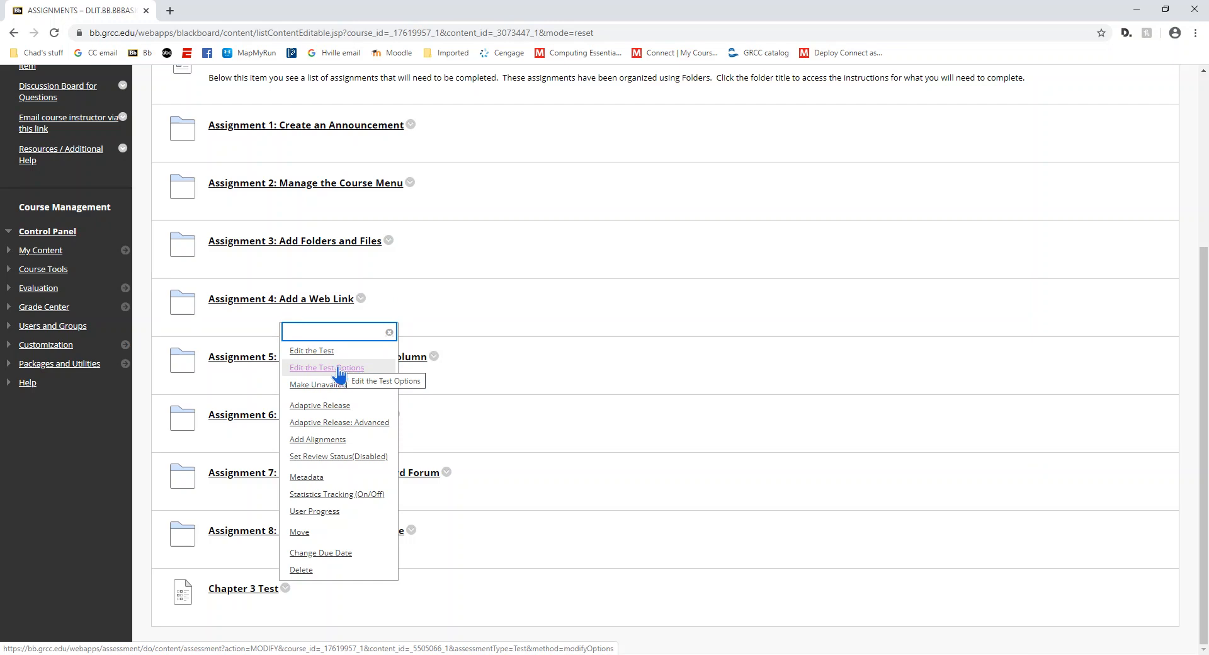
click(256, 610)
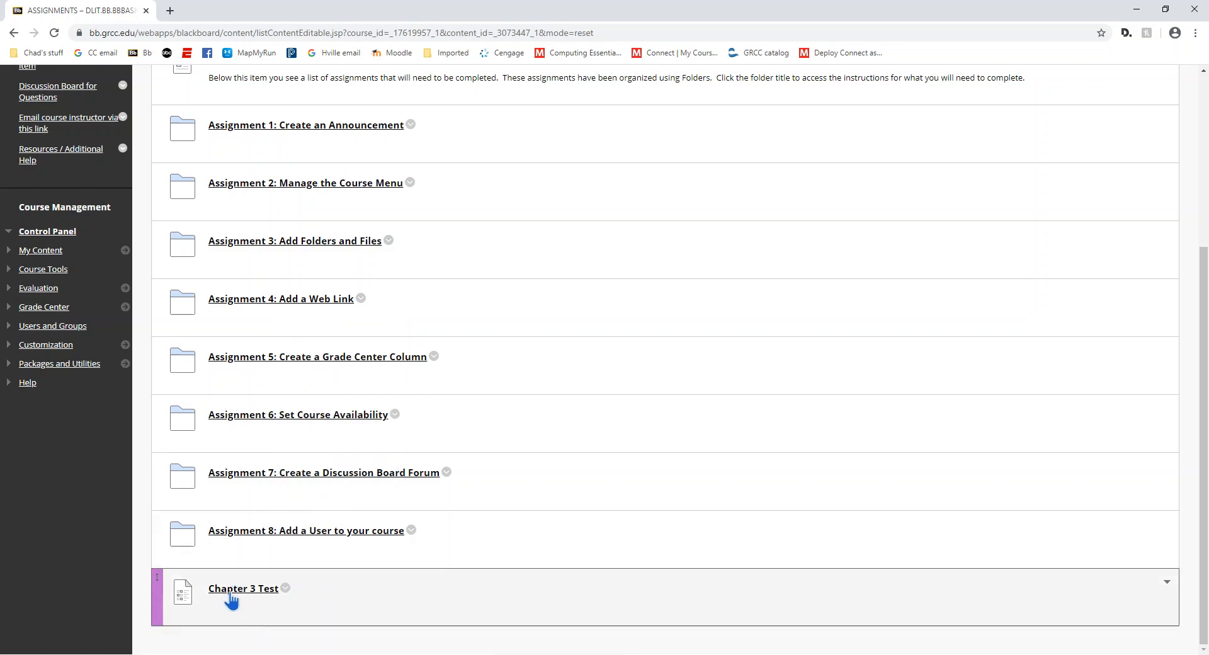
- Open the Chapter 3 Test from the assignments list and begin a preview attempt
click(230, 594)
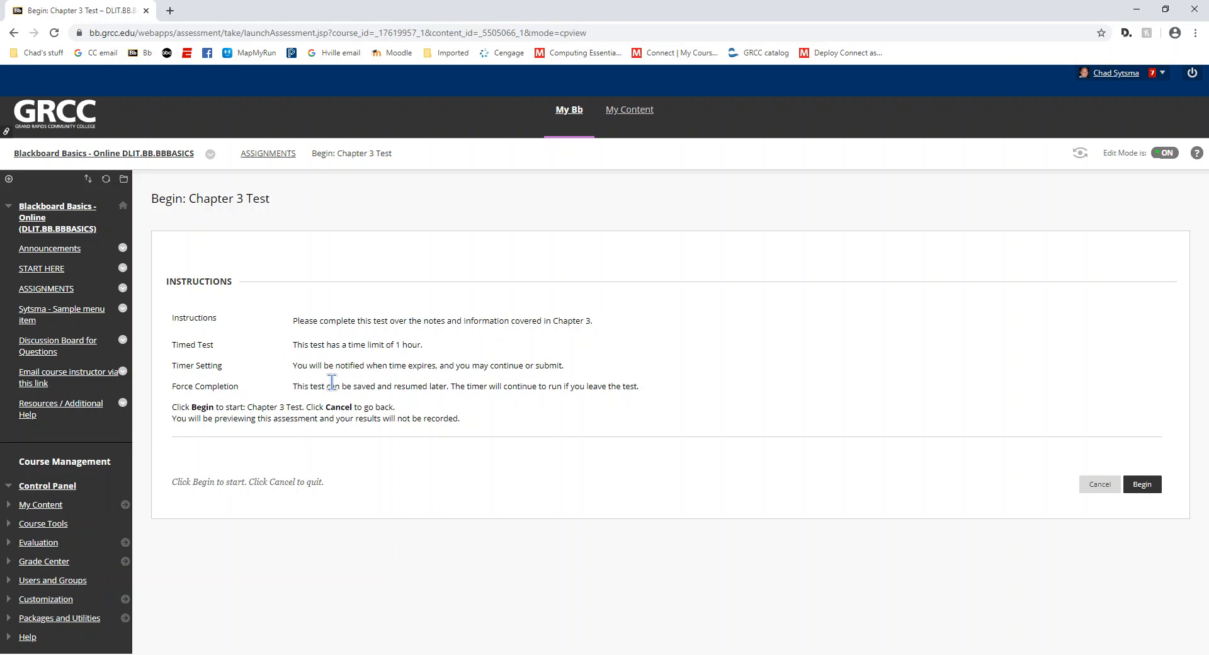
click(1145, 486)
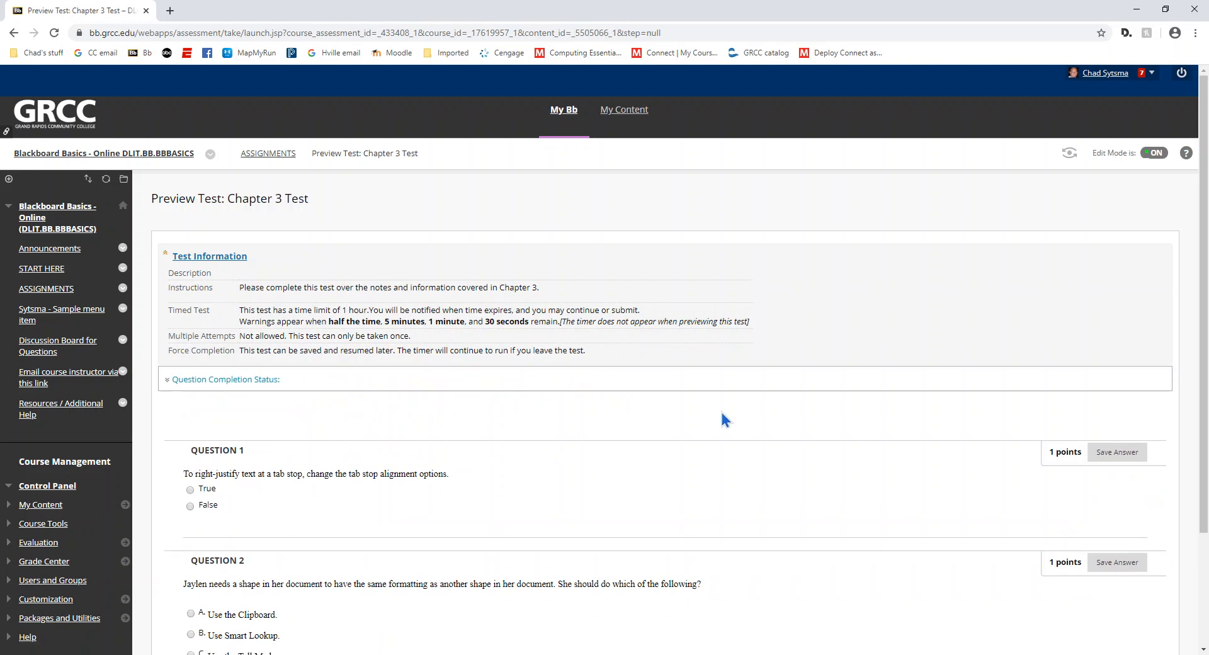
scroll(720, 420, down, 3)
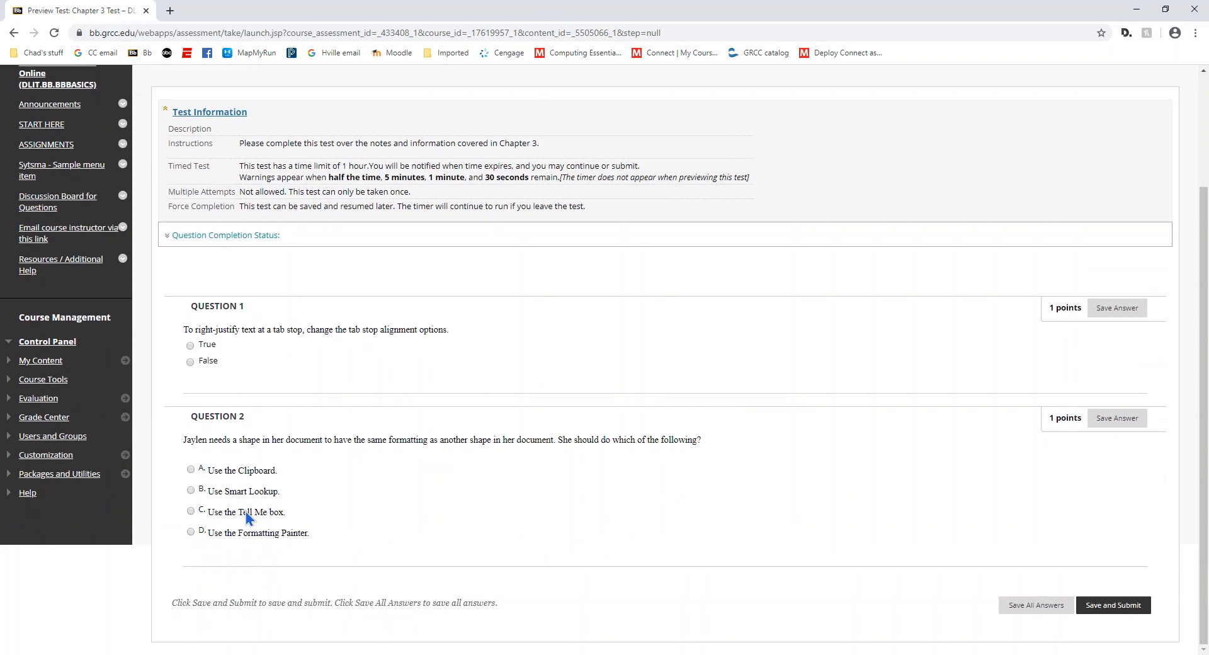
- Answer question 1 with True and question 2 with "Use the Tell Me box", and save the answers
click(190, 346)
click(190, 532)
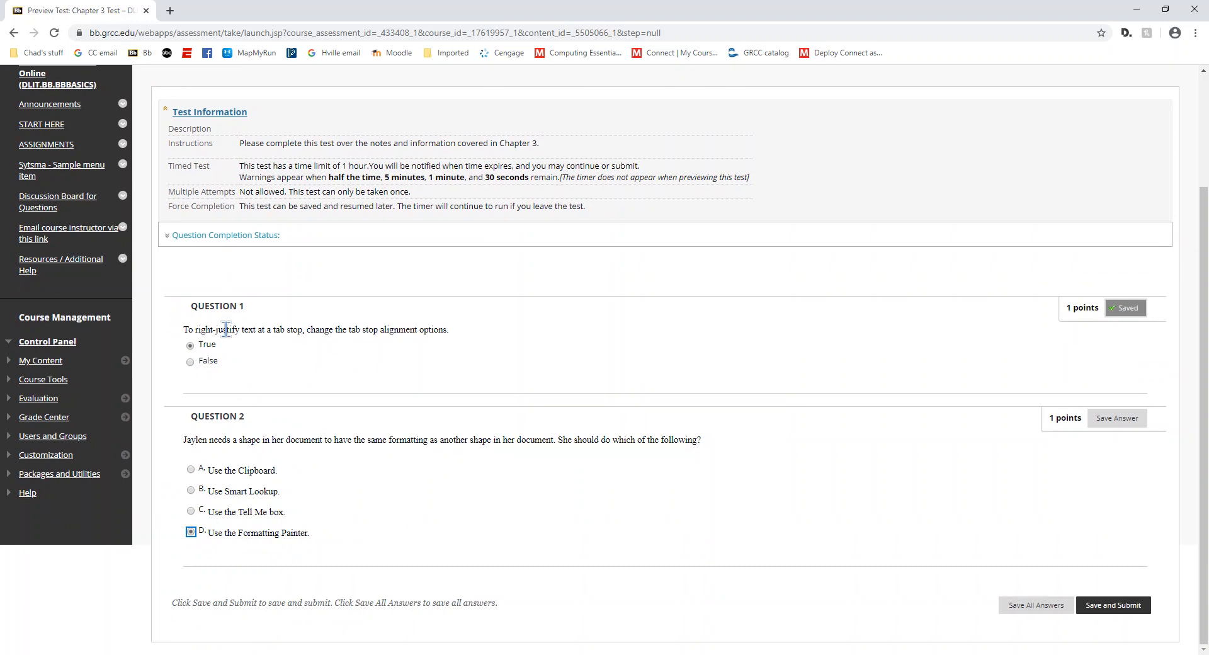
click(191, 510)
click(573, 475)
click(1107, 419)
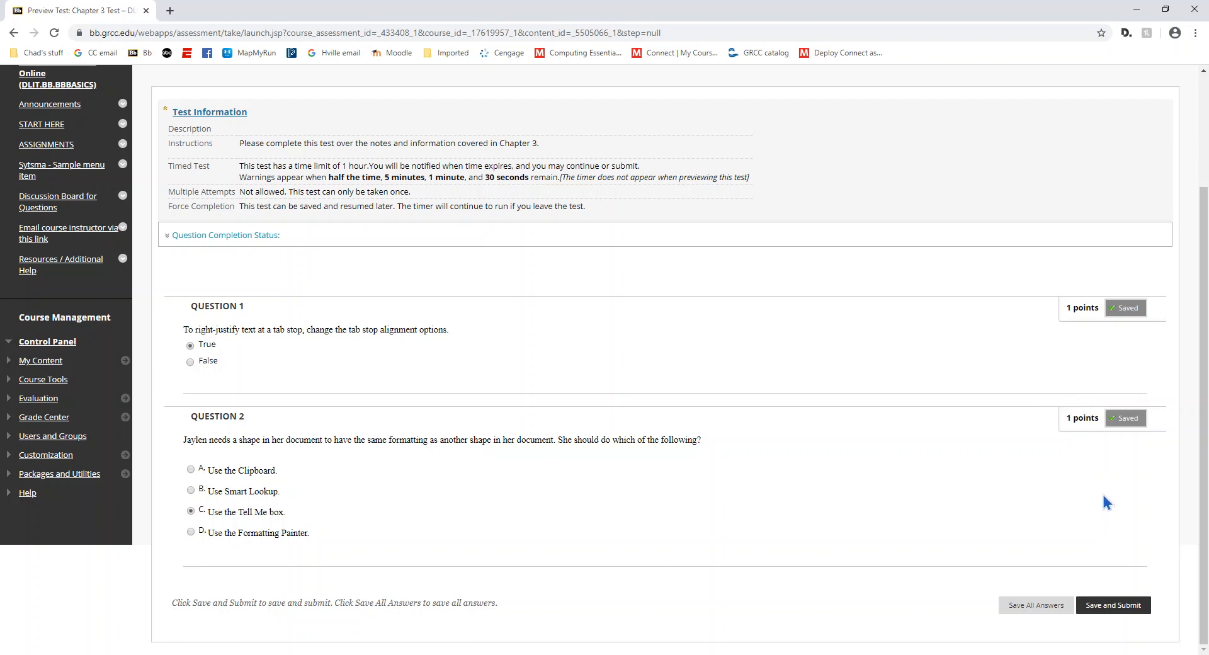
- Submit the preview attempt, review its results, and return to the assignments list
click(1112, 605)
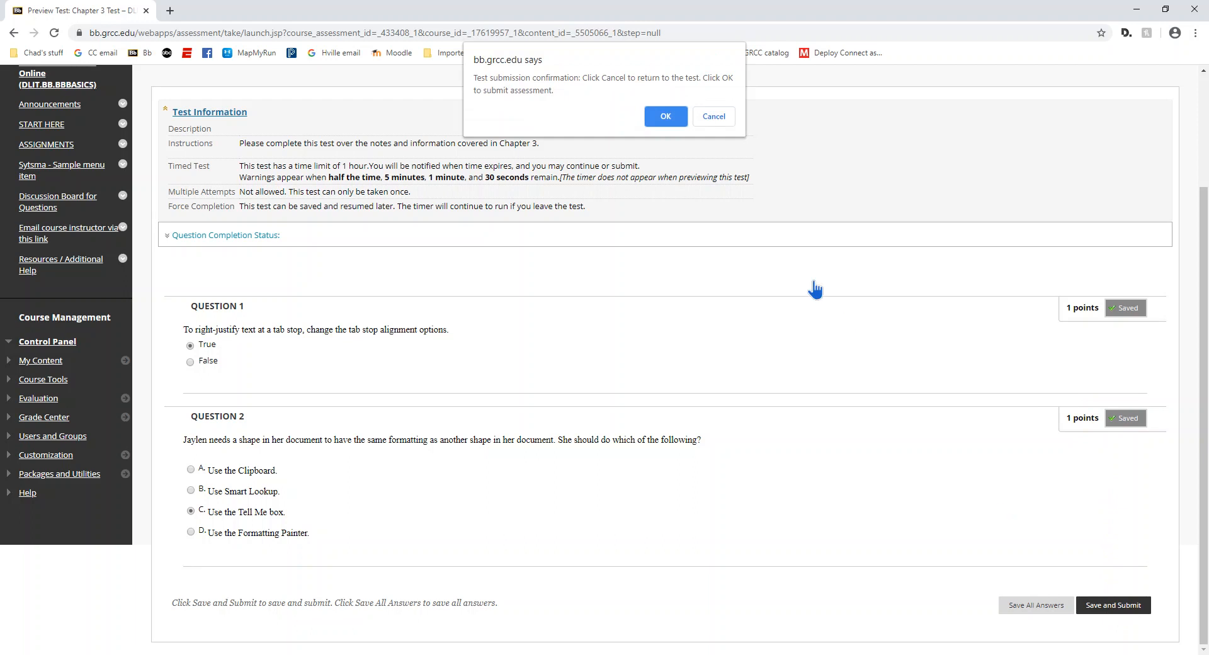
click(665, 121)
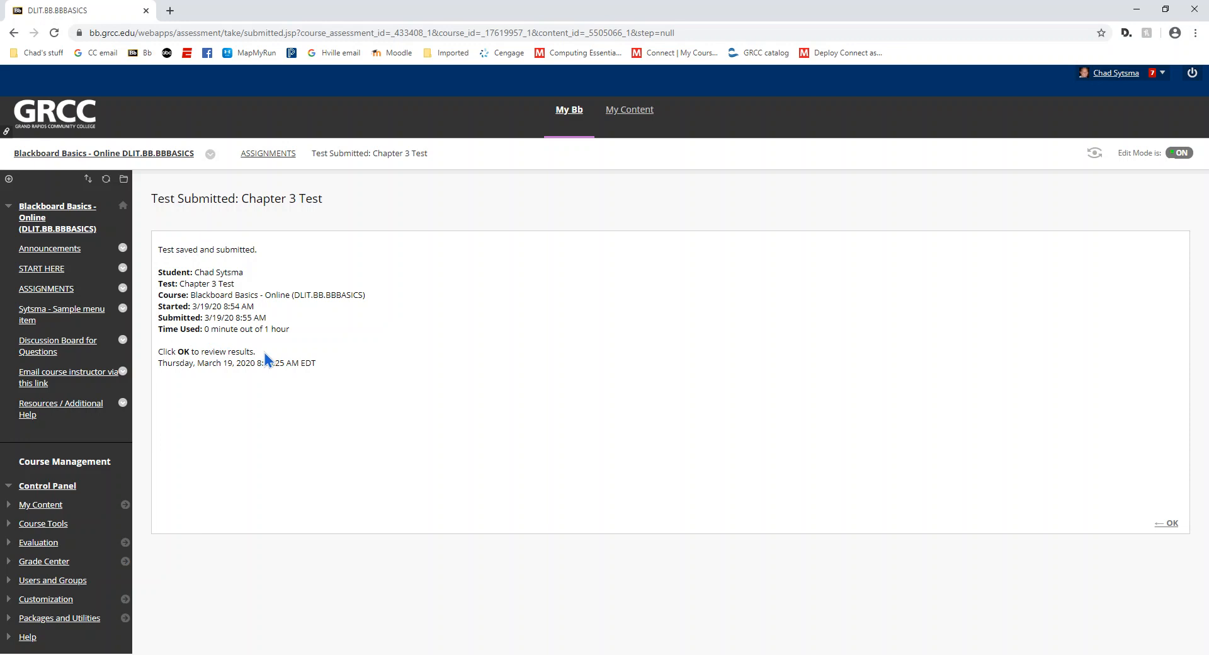
click(1167, 528)
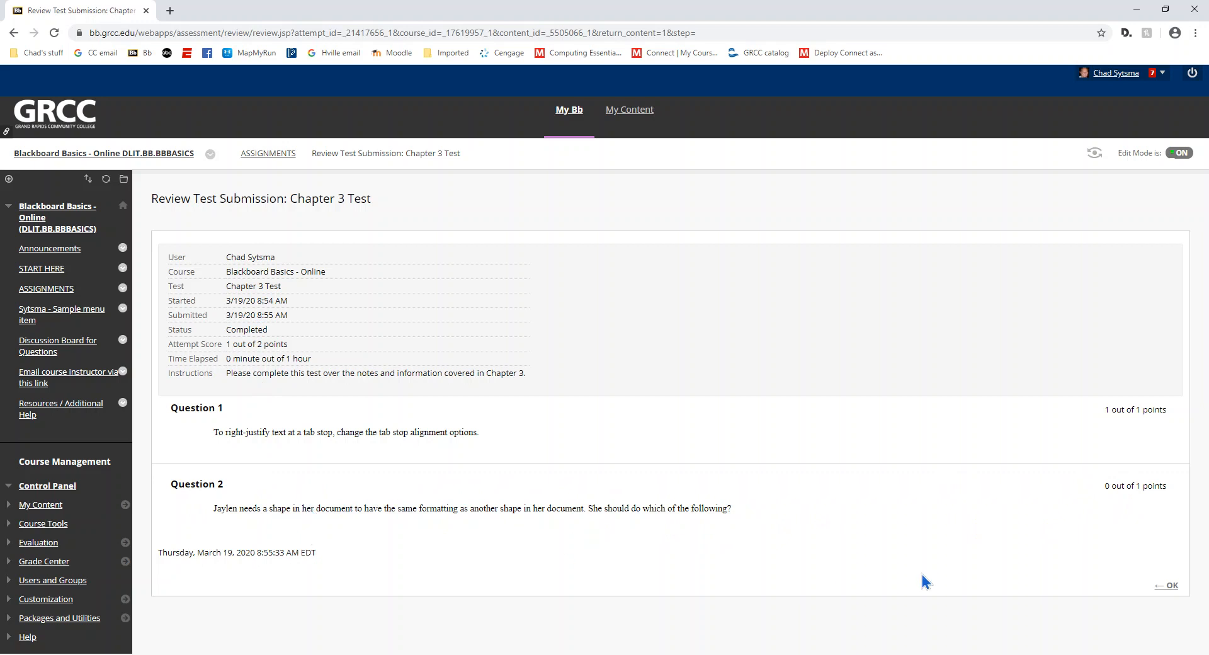
click(1170, 586)
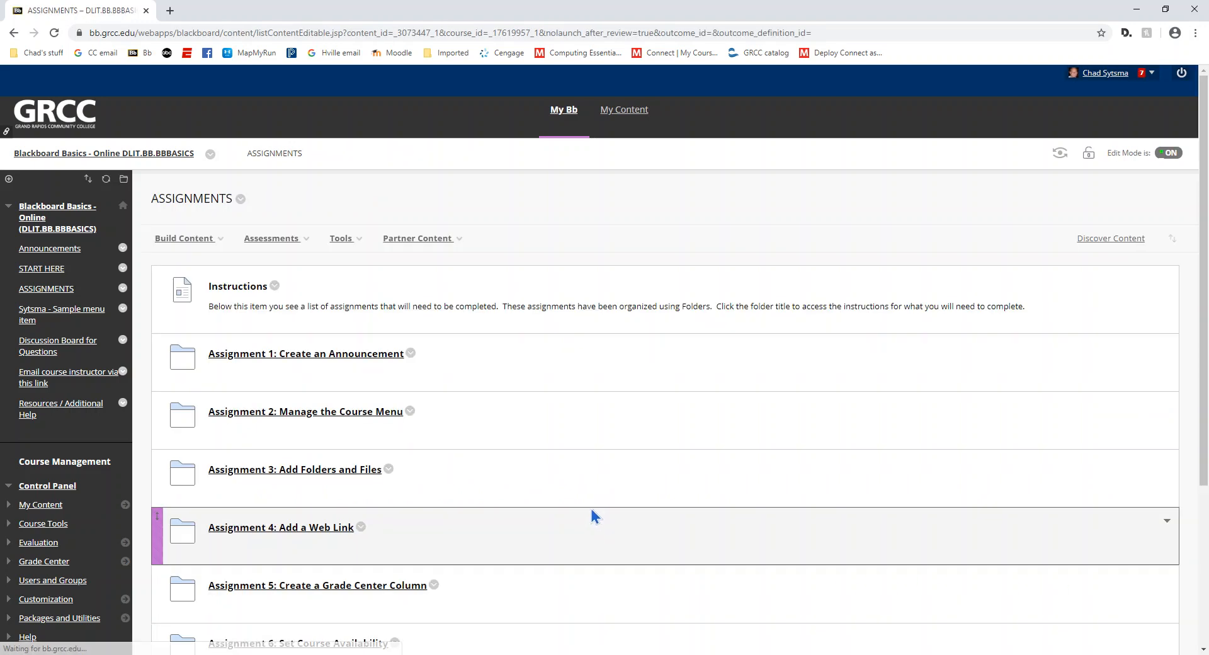
- Open the course's Full Grade Center
scroll(542, 499, down, 4)
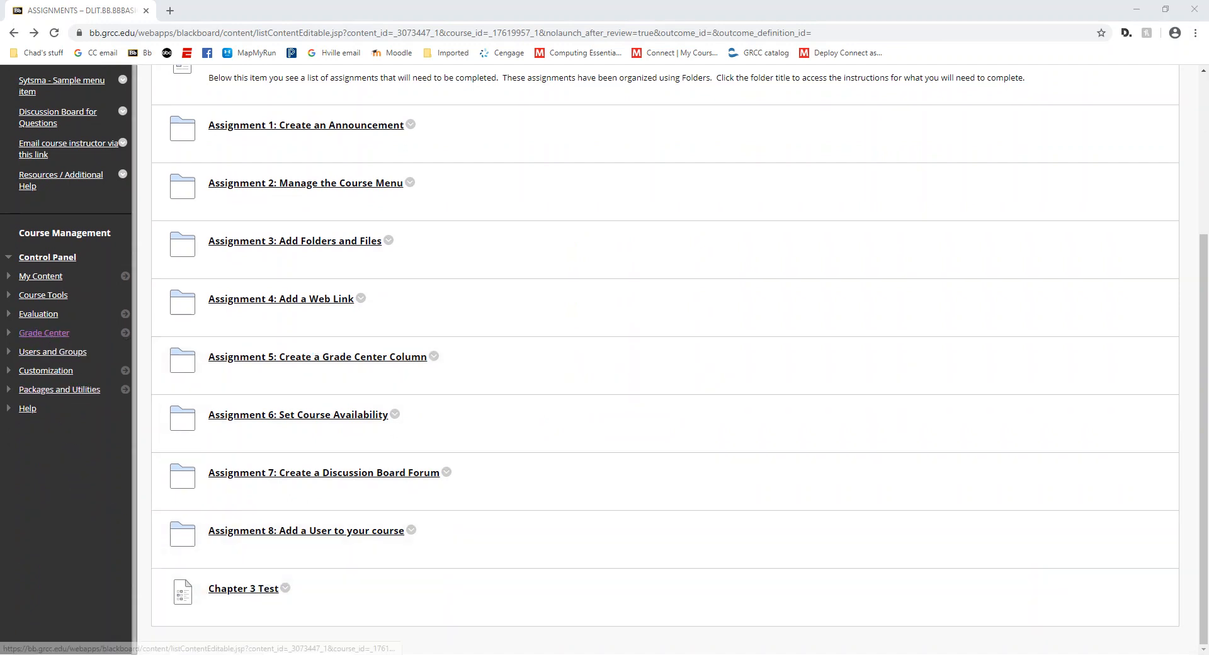
click(10, 338)
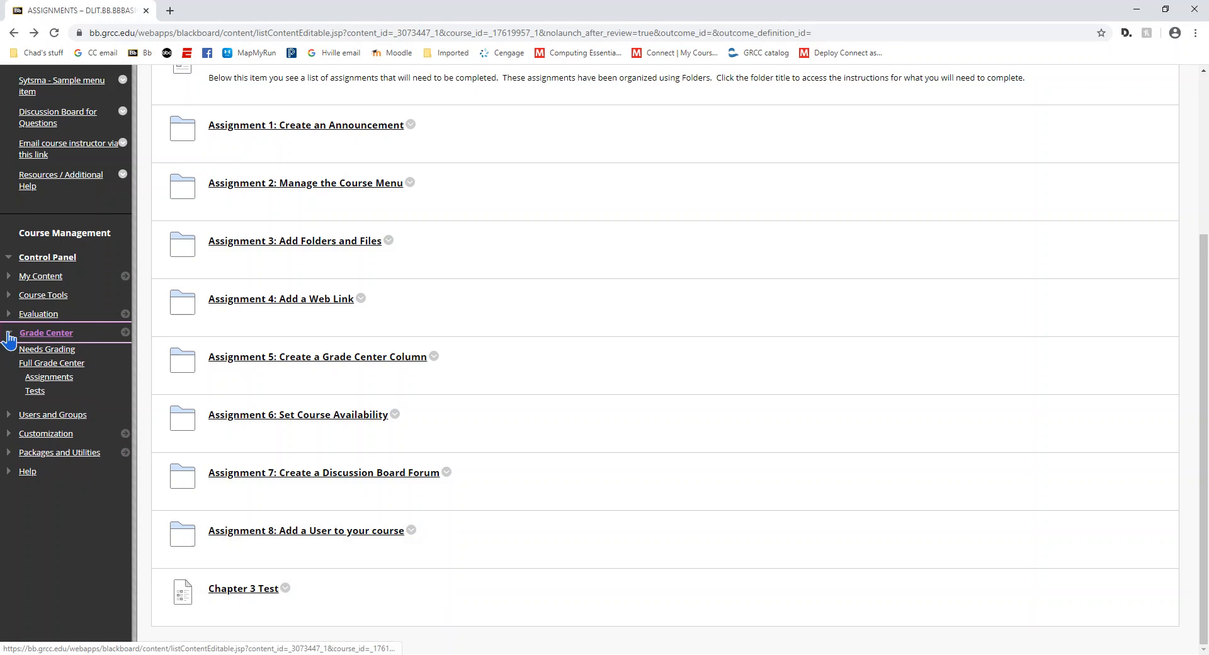
click(32, 365)
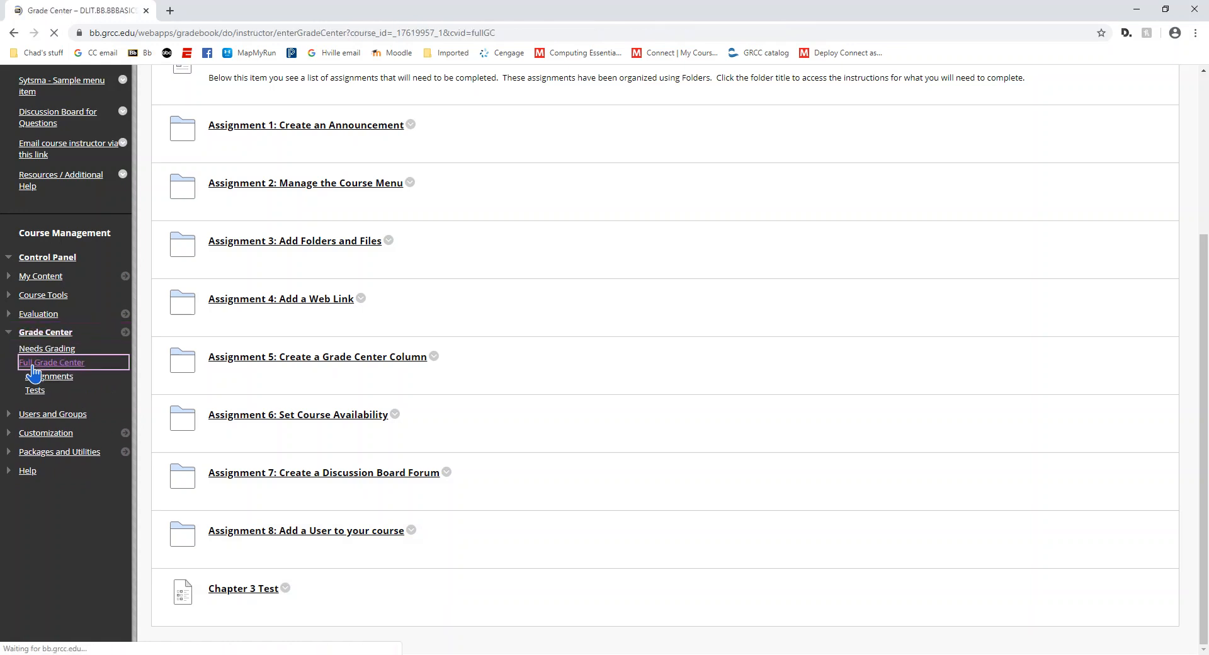